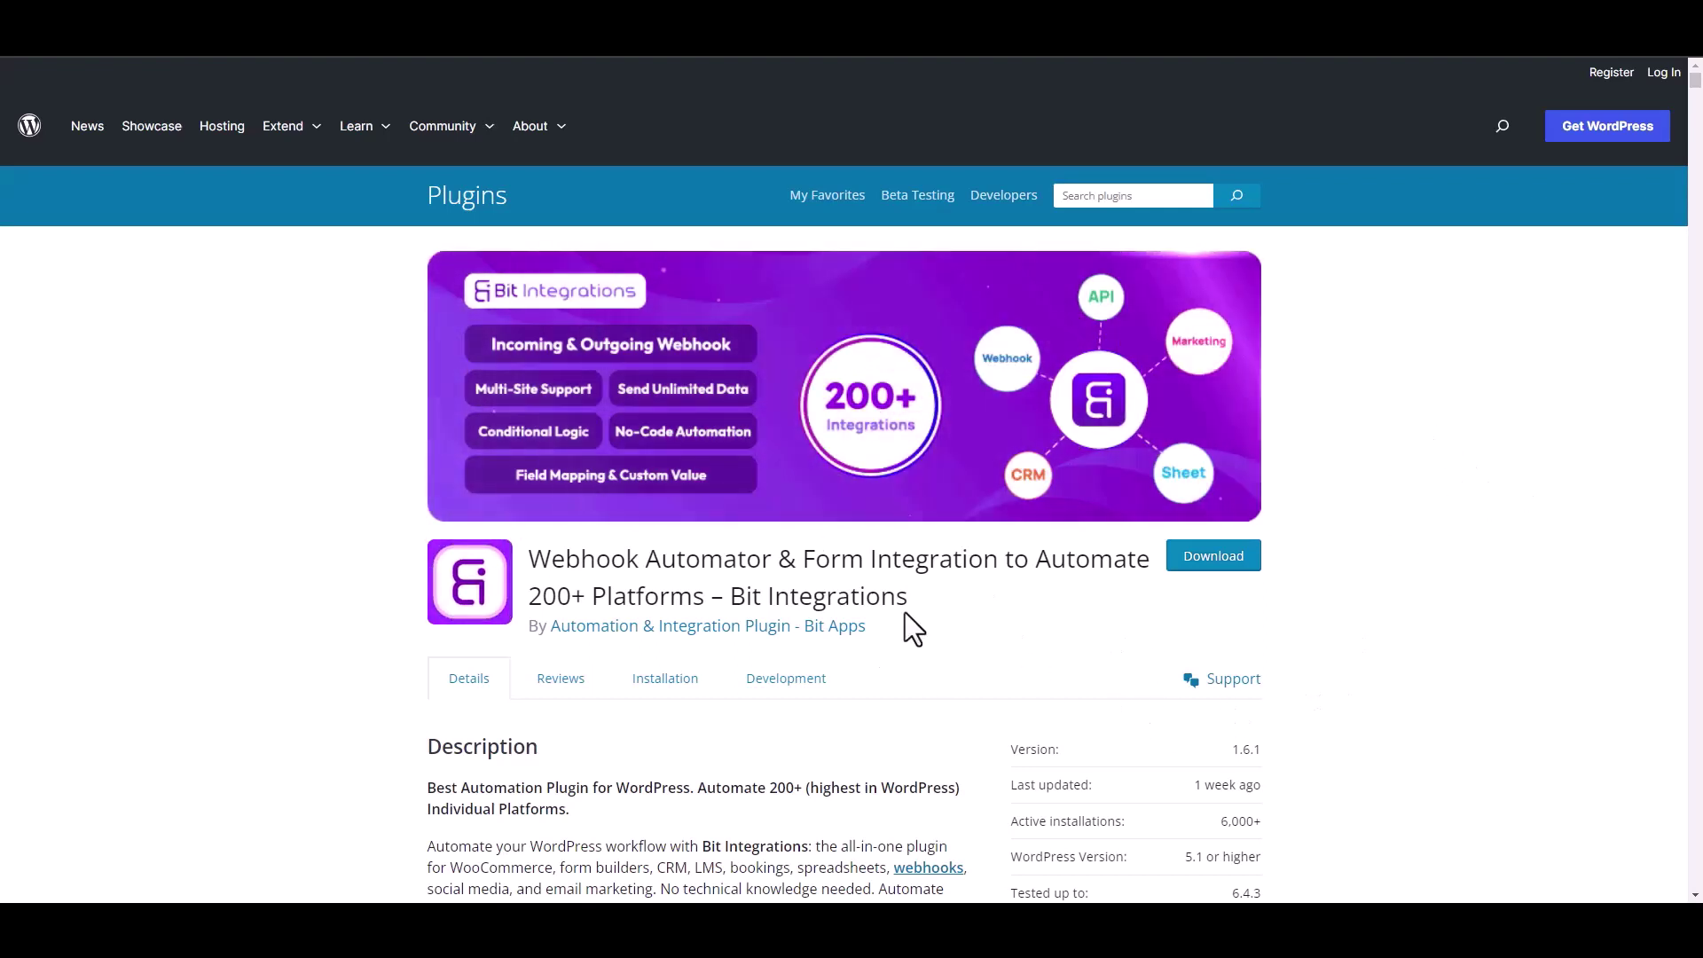
Highlight the Bit Integrations title, then start creating a new integration
{"action": "left_click_drag", "start_coordinate": [731, 596], "coordinate": [926, 613]}
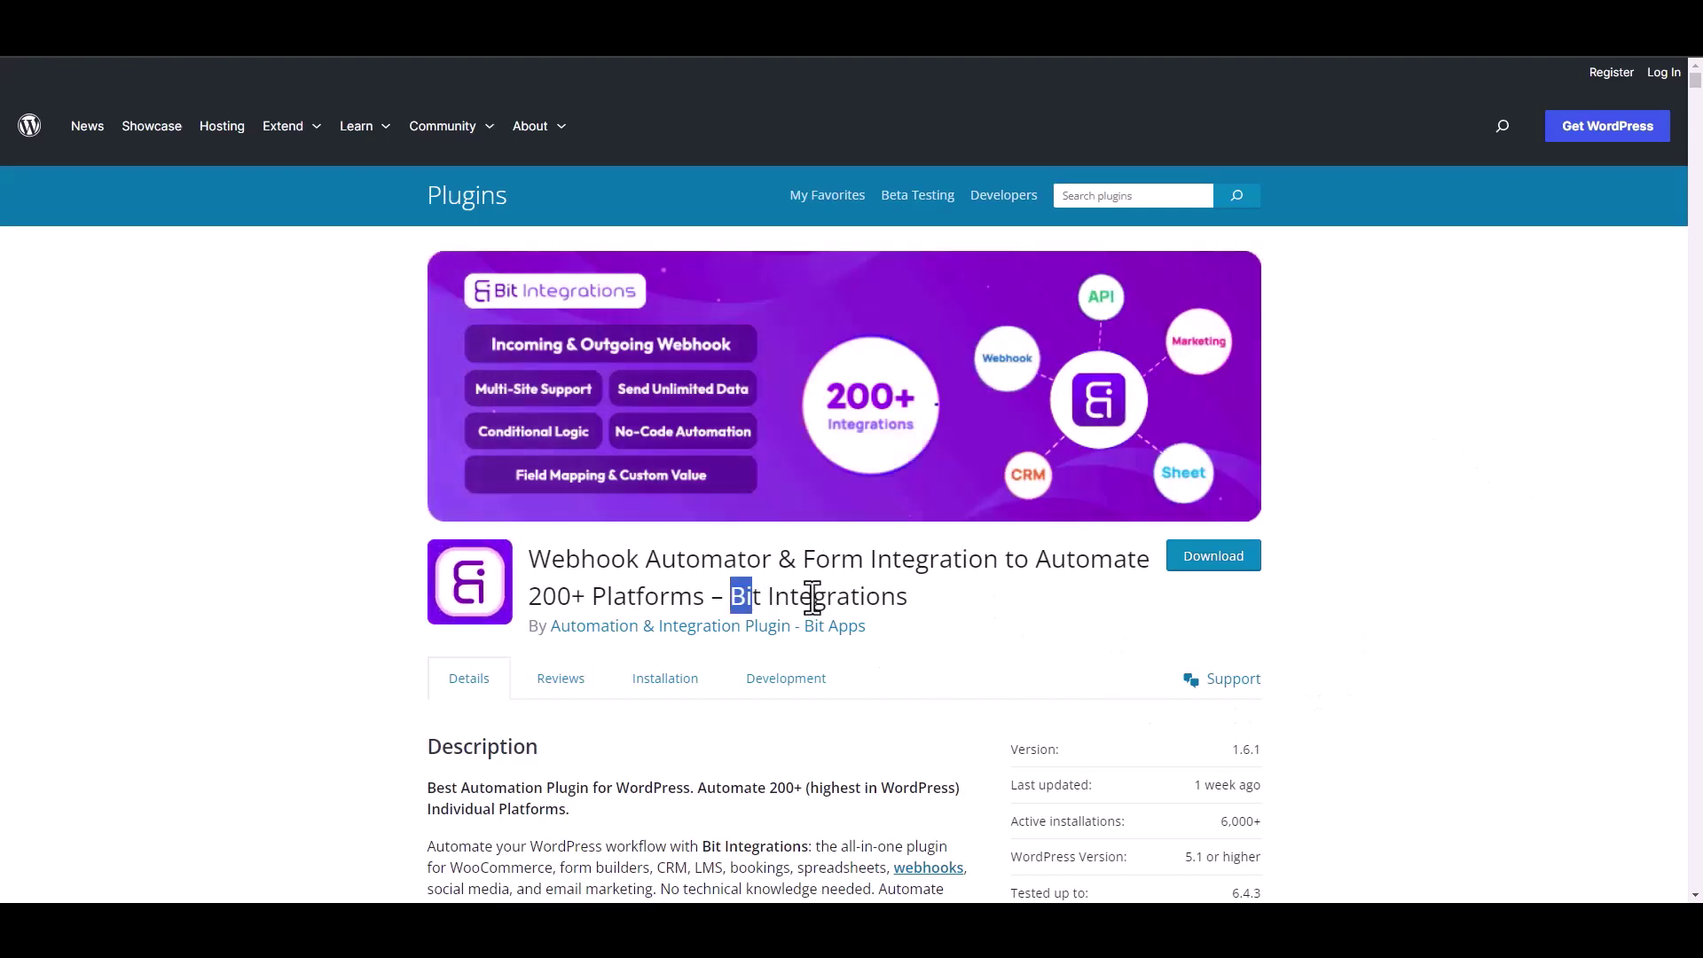
{"action": "left_click", "coordinate": [941, 619]}
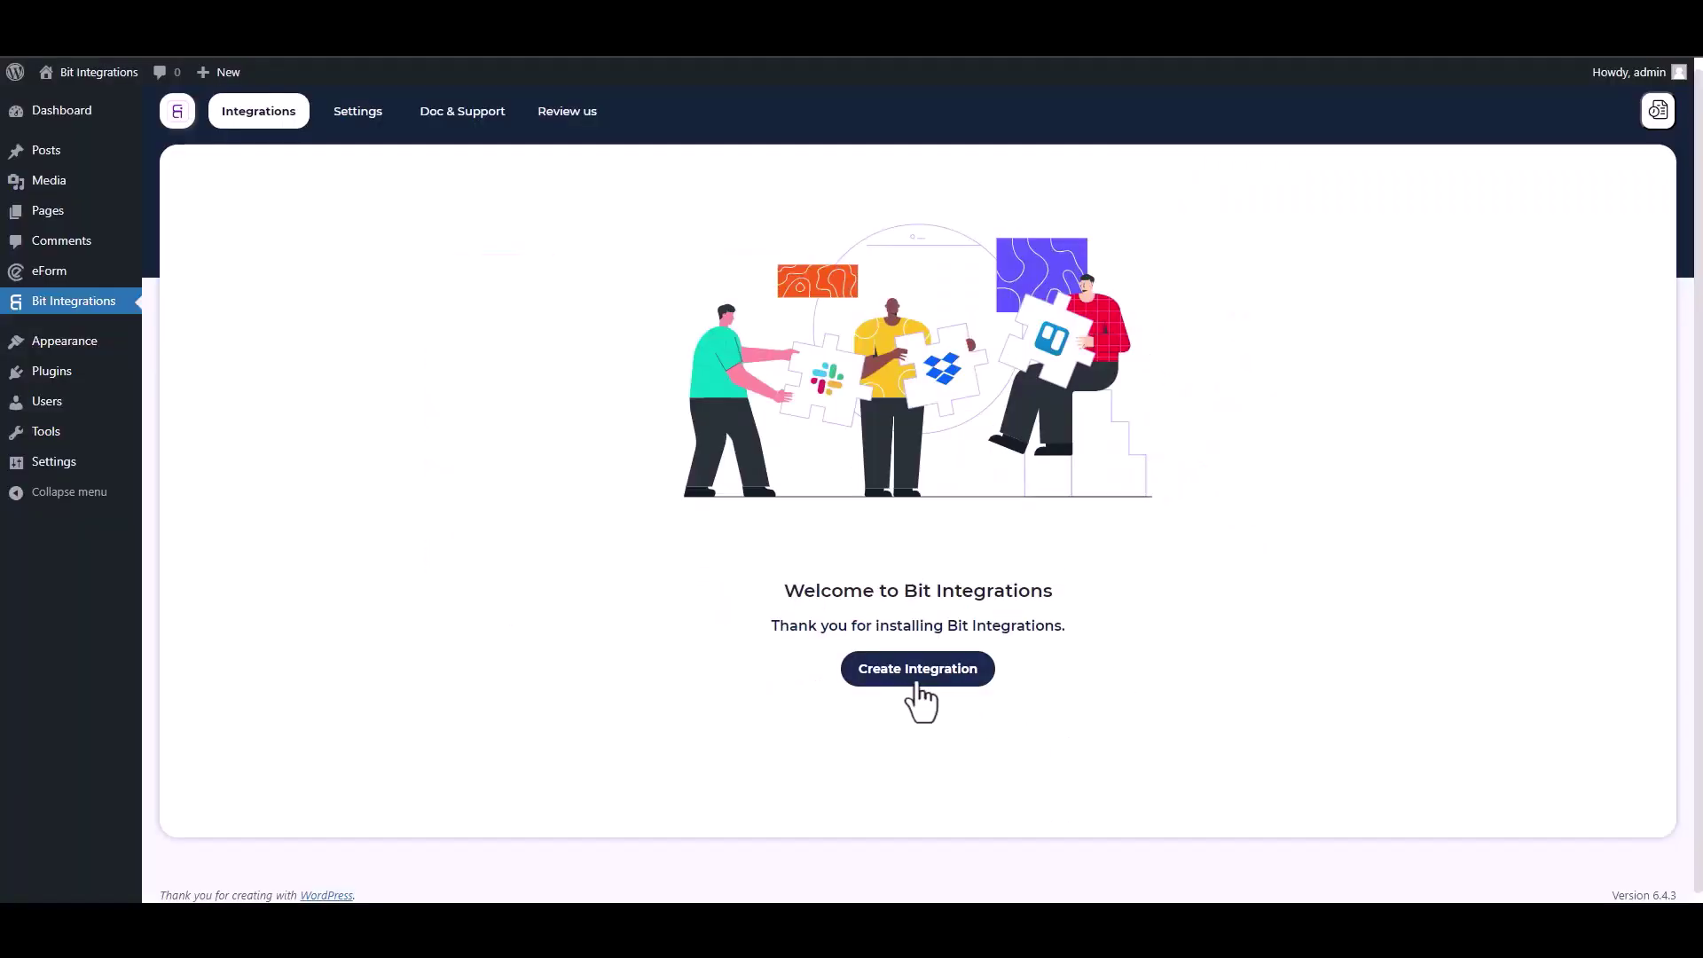
{"action": "left_click", "coordinate": [916, 673]}
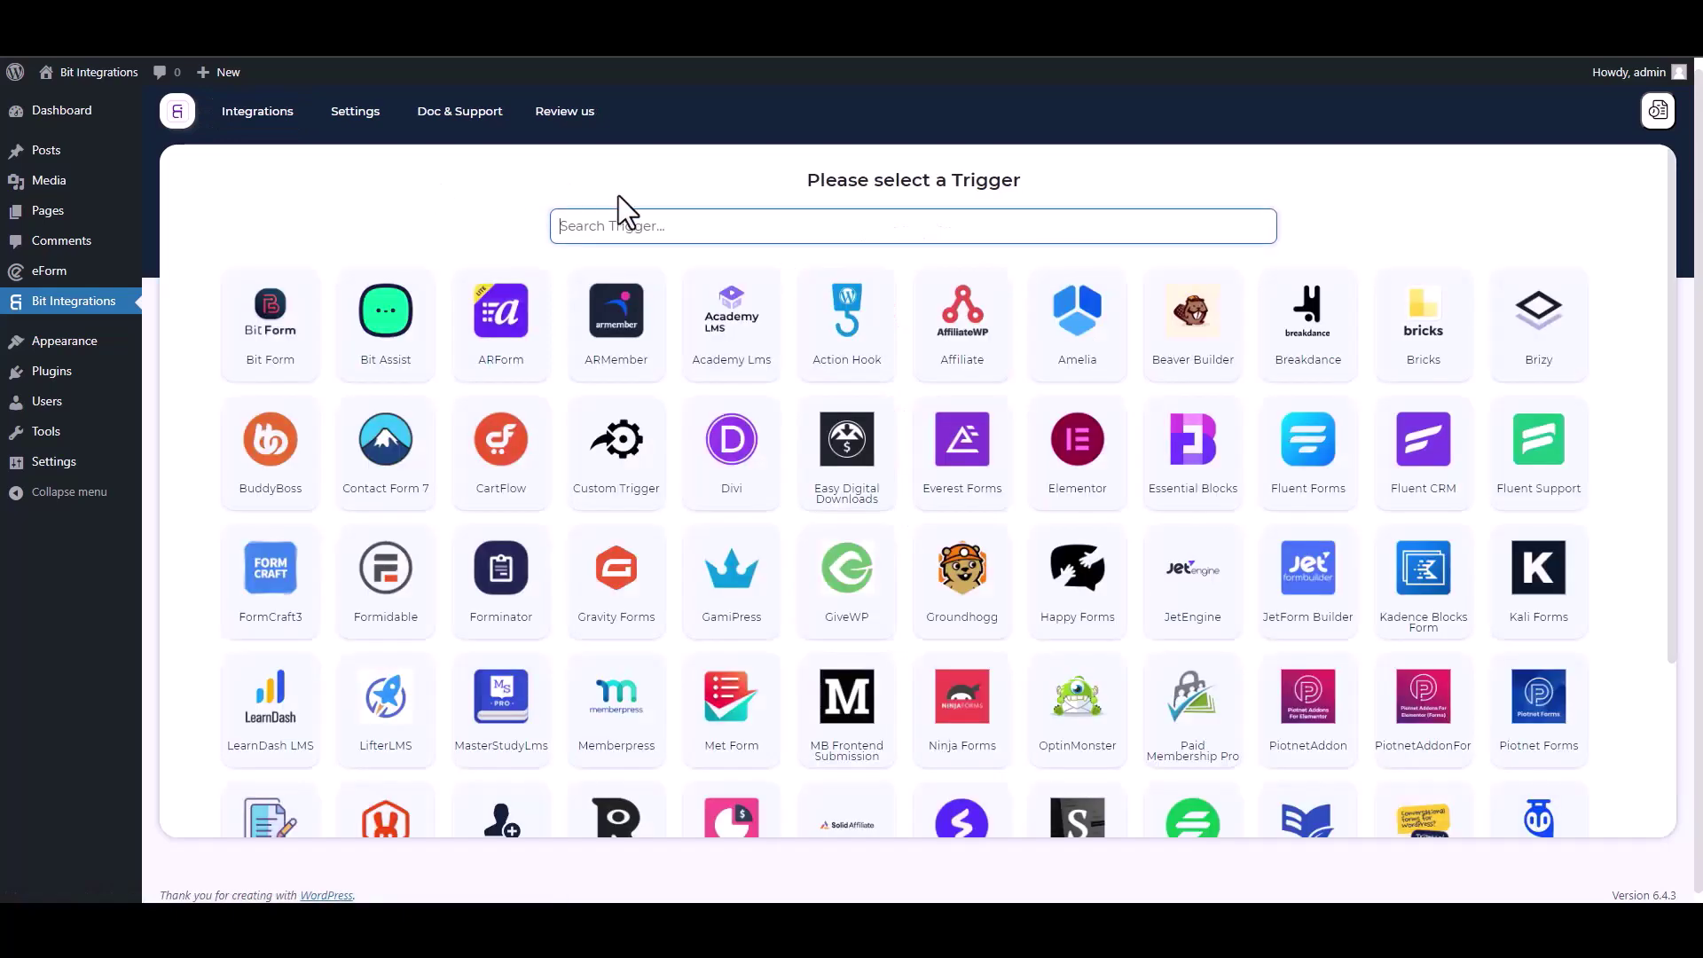
{"action": "type", "text": "e"}
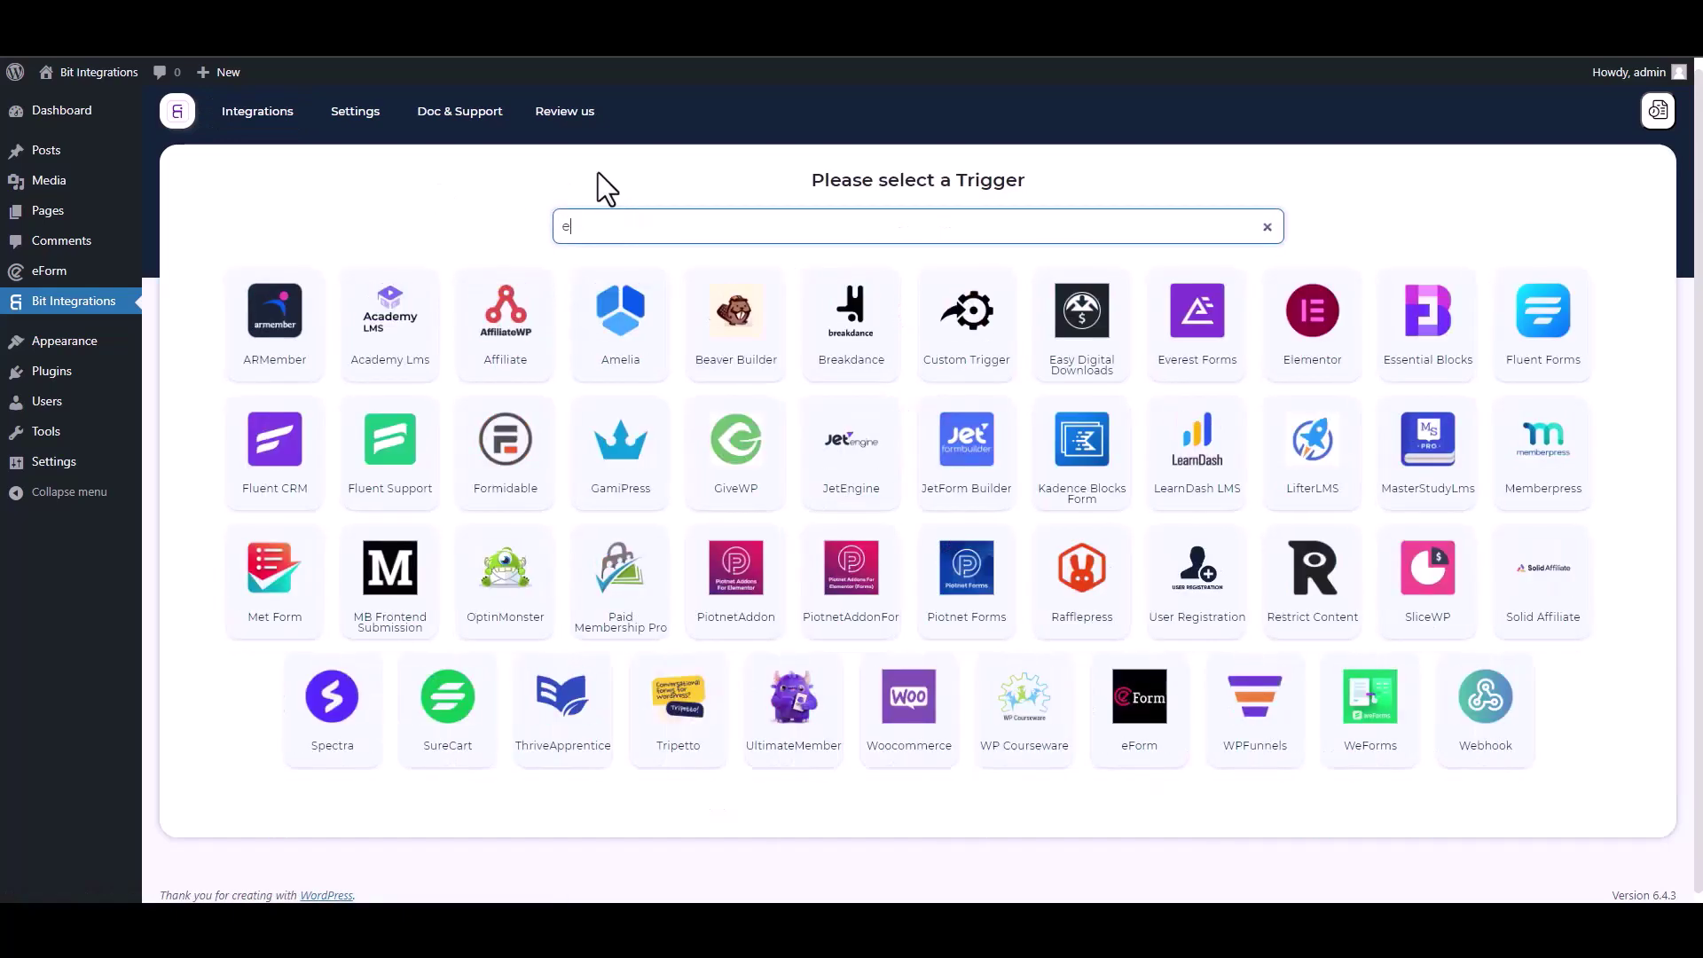
{"action": "type", "text": "f"}
Use eForm as the trigger with the Bit Integrations form as source
{"action": "left_click", "coordinate": [843, 339]}
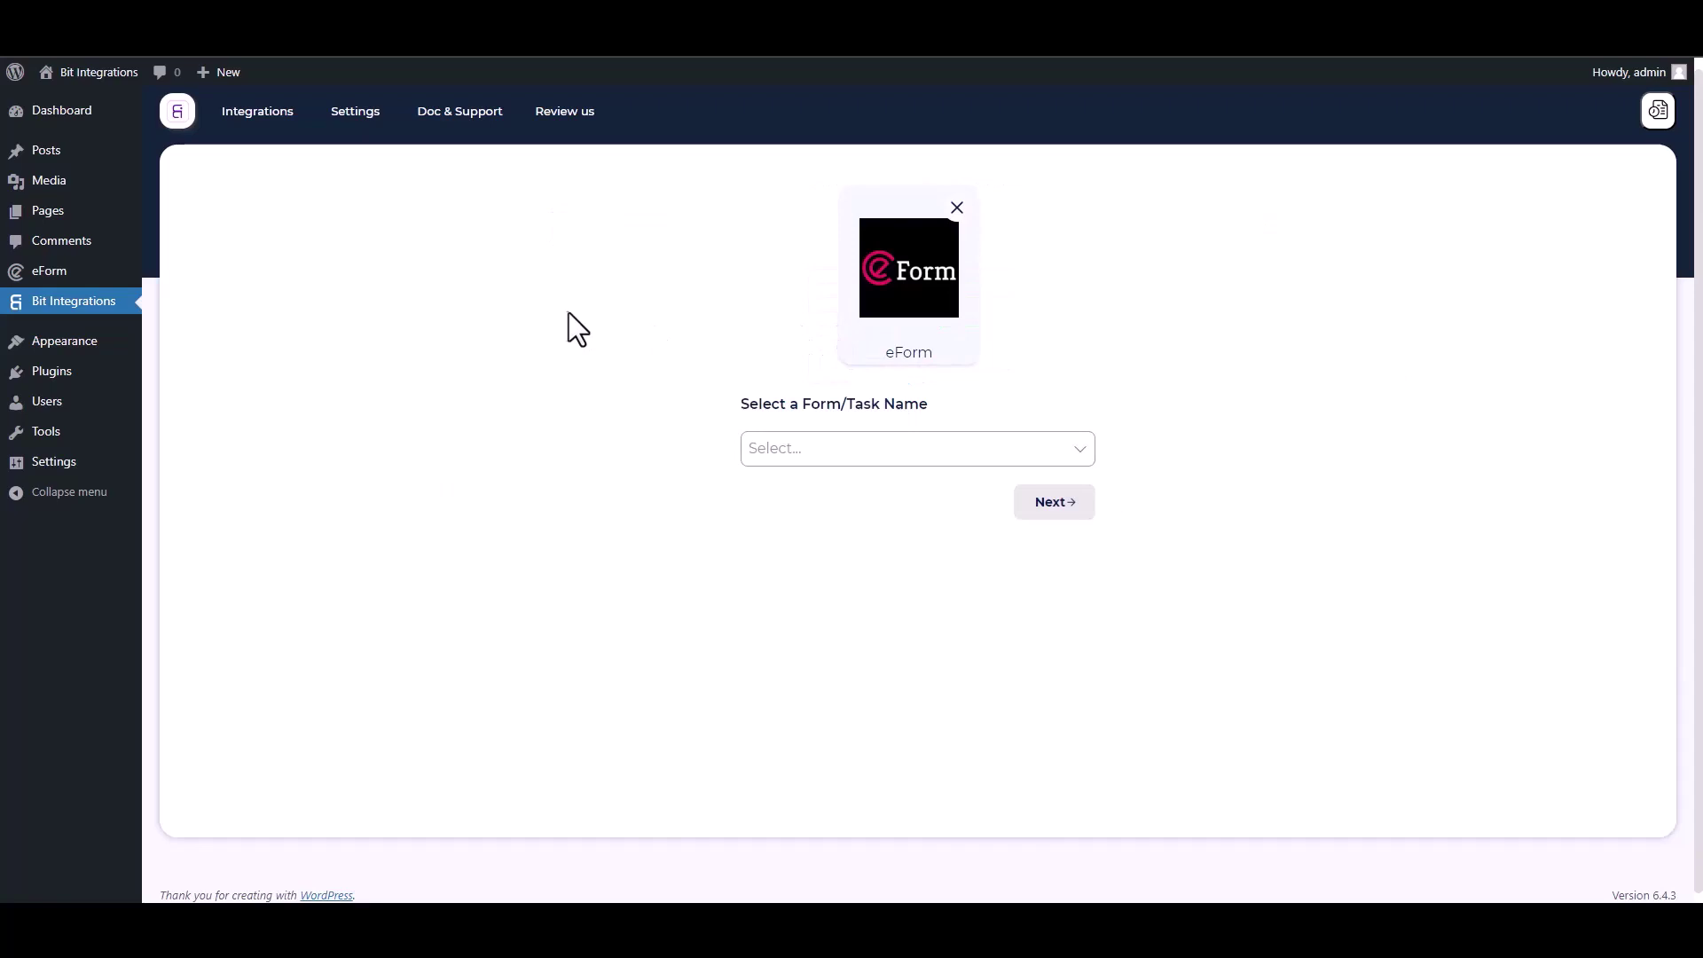
{"action": "left_click", "coordinate": [795, 446]}
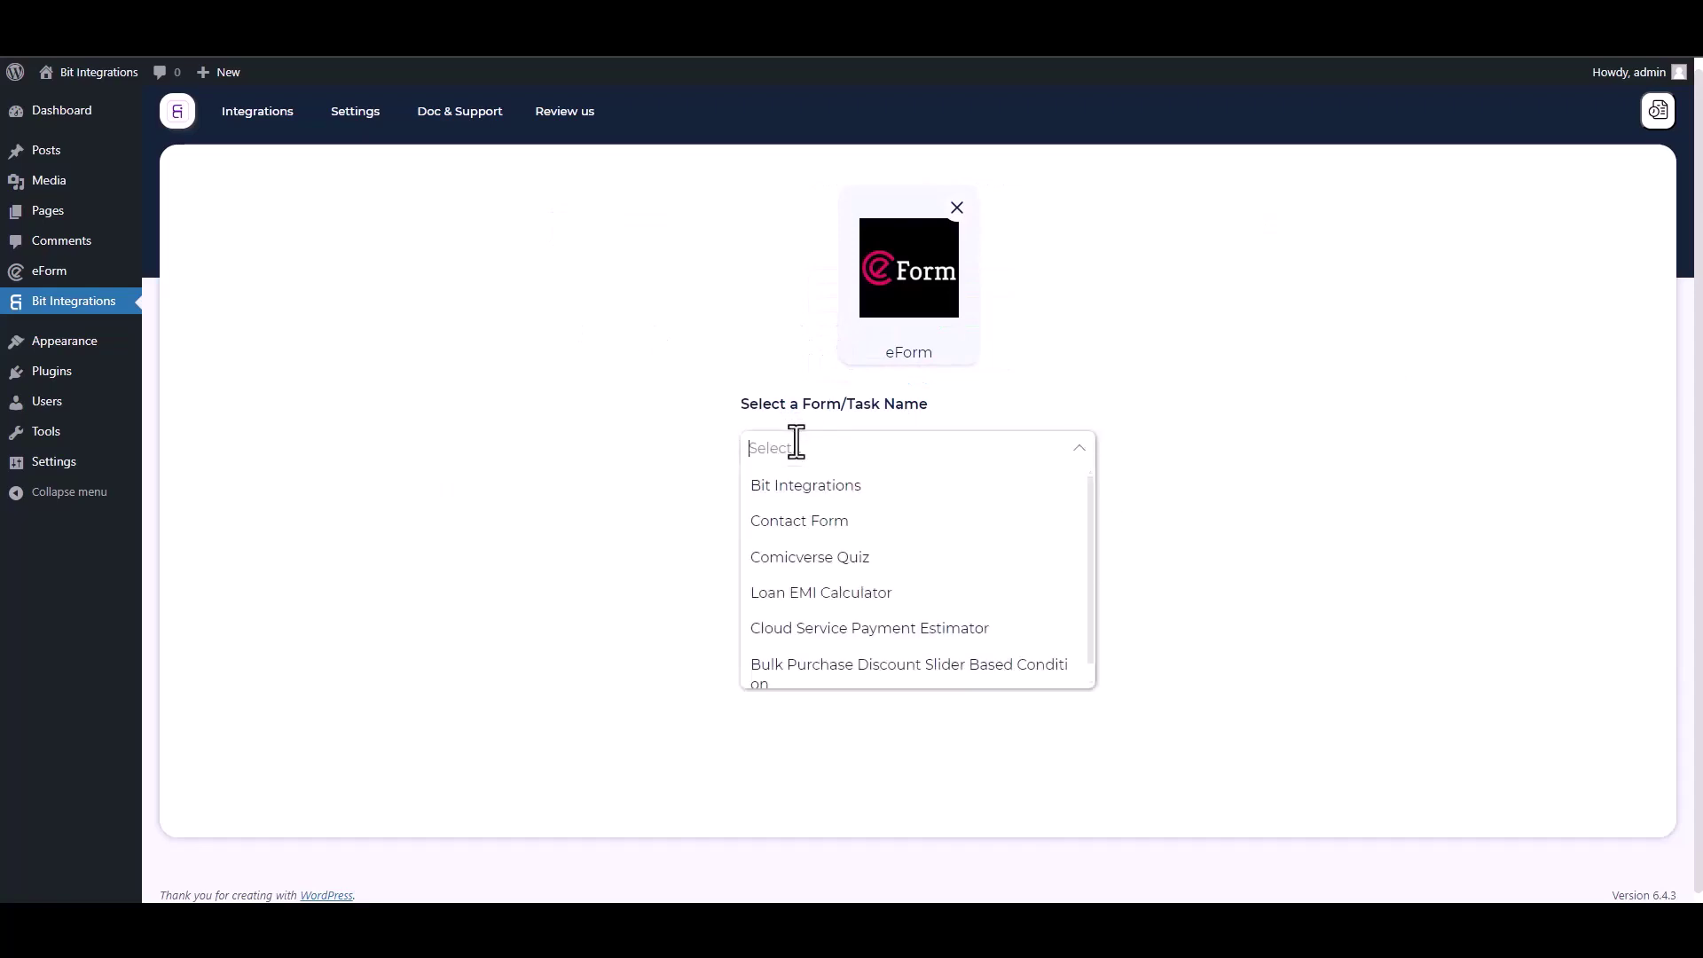
{"action": "left_click", "coordinate": [799, 486]}
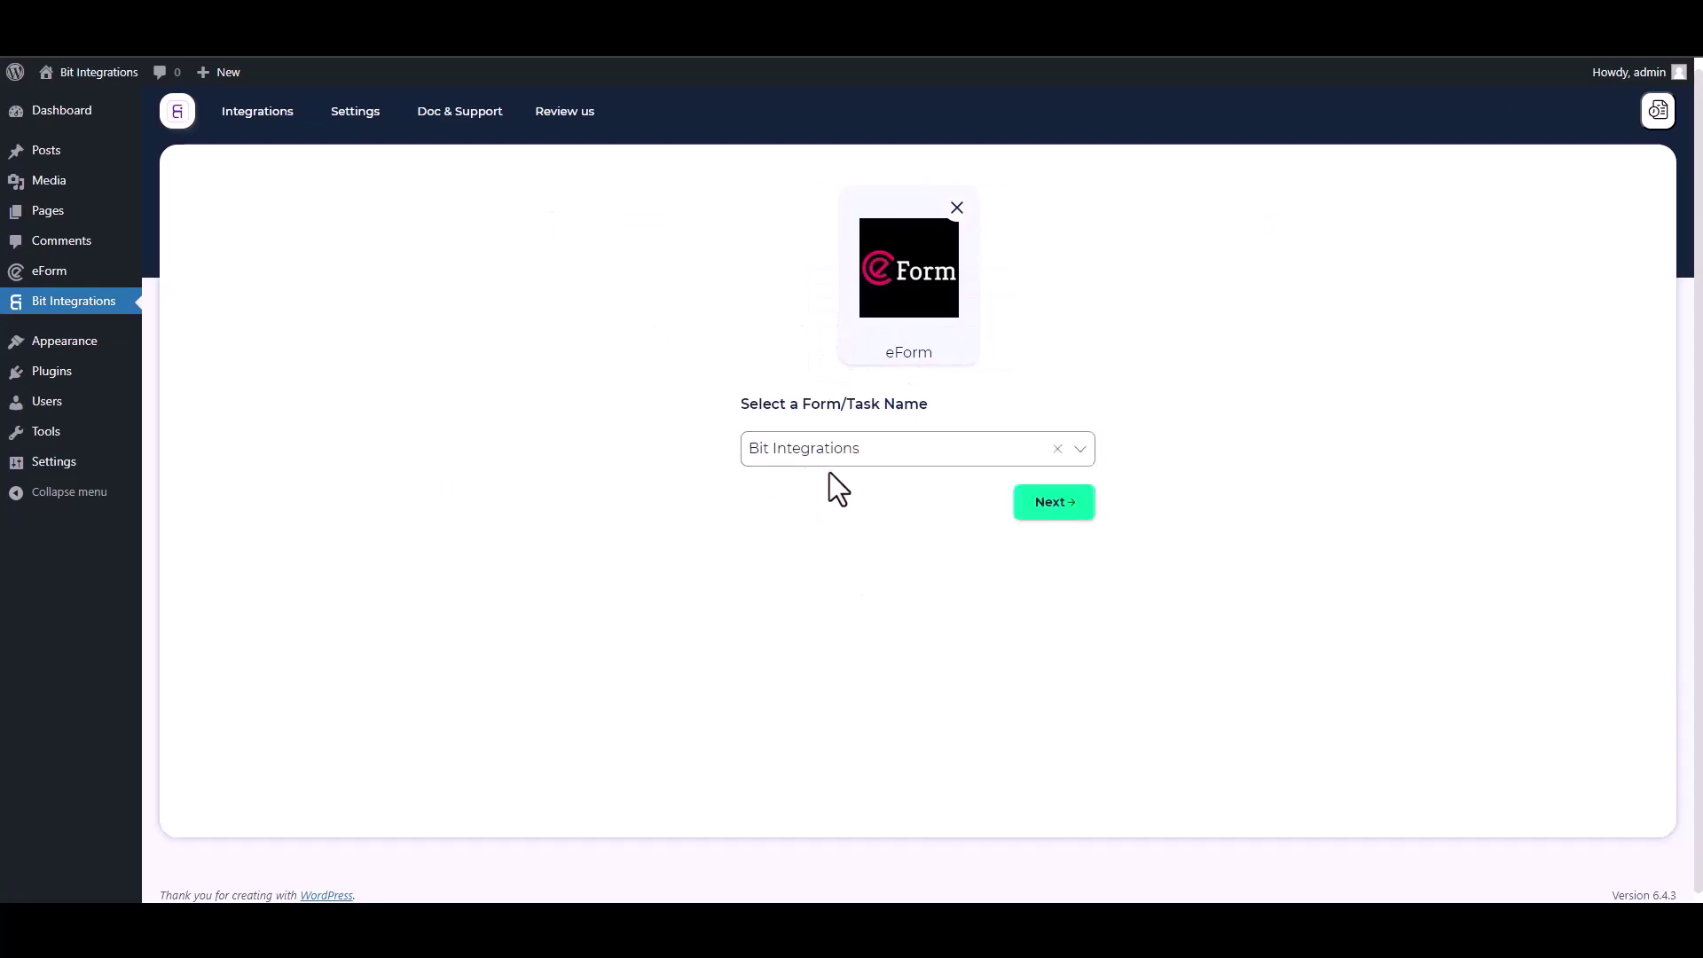
{"action": "left_click", "coordinate": [1040, 505]}
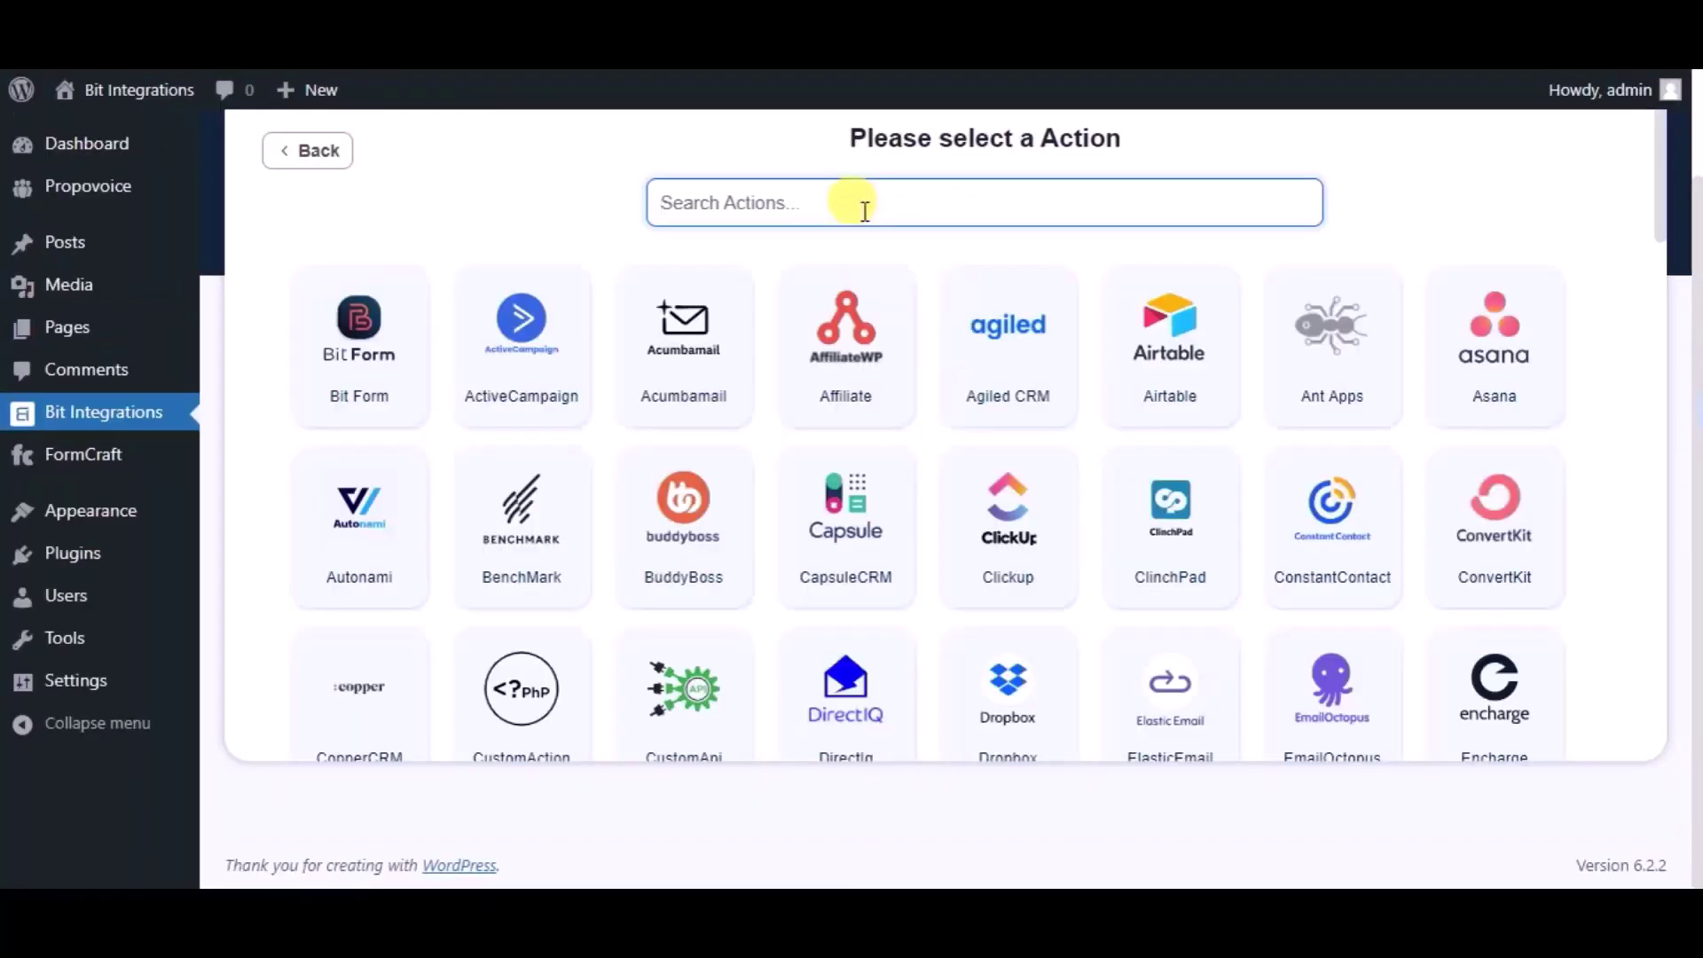
{"action": "type", "text": "pro"}
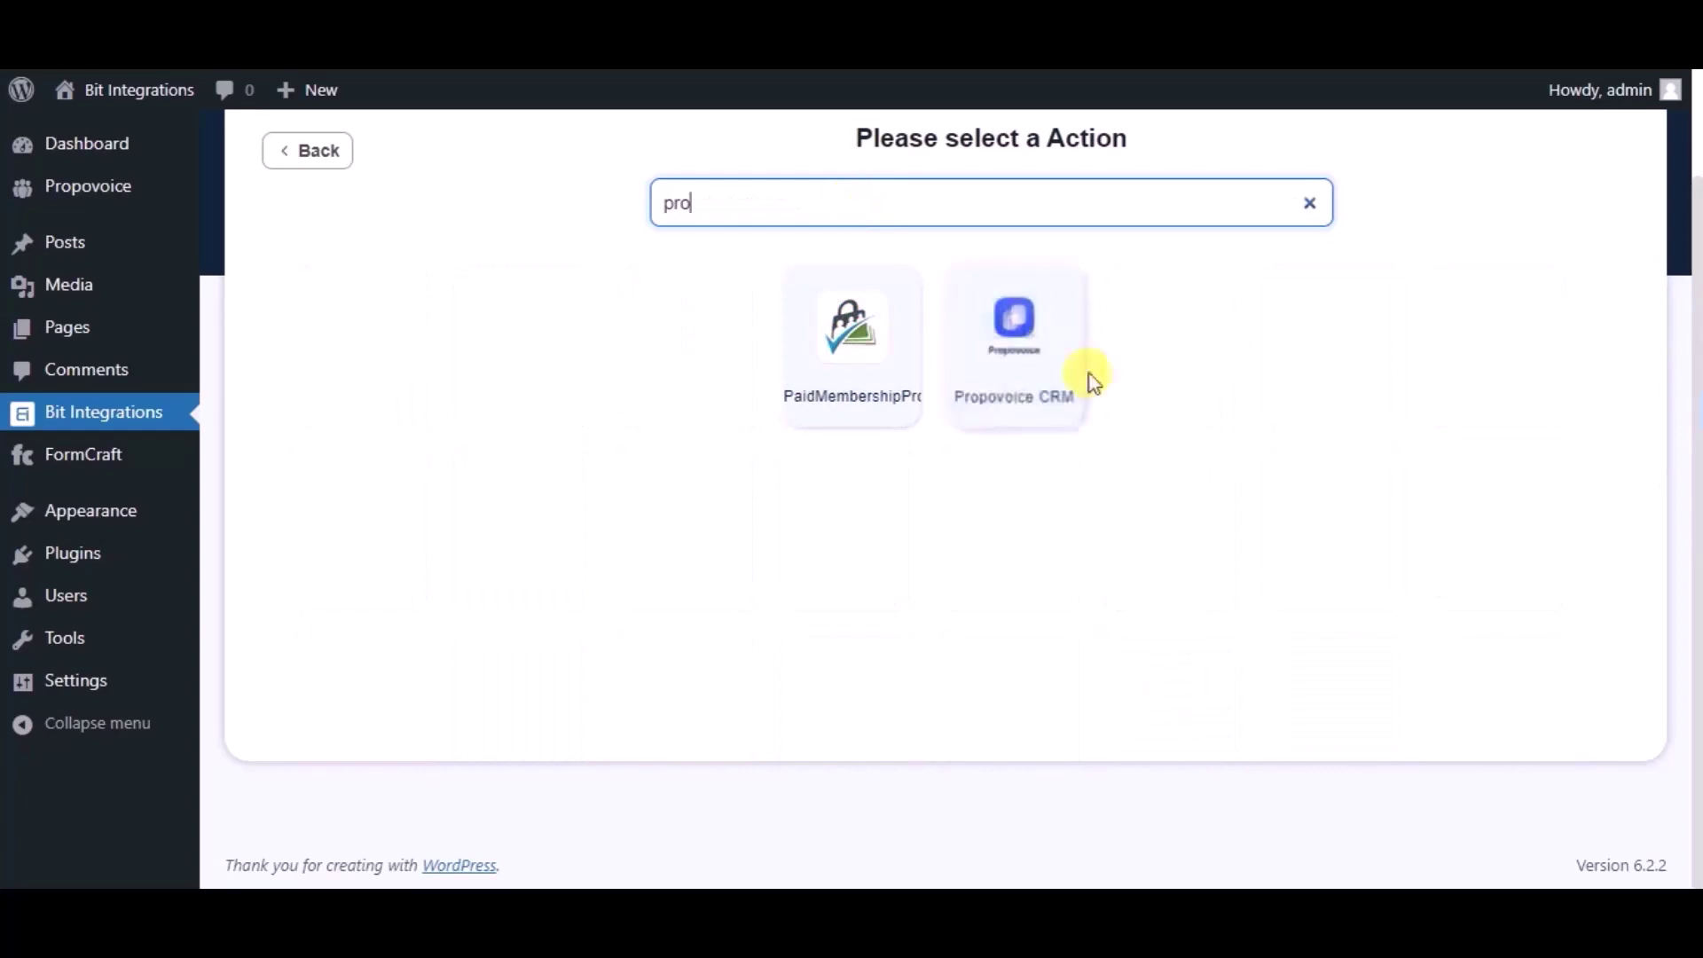
Pick Propovoice CRM as the action, name the integration 'Bit Integrations', and connect it
{"action": "left_click", "coordinate": [1045, 380]}
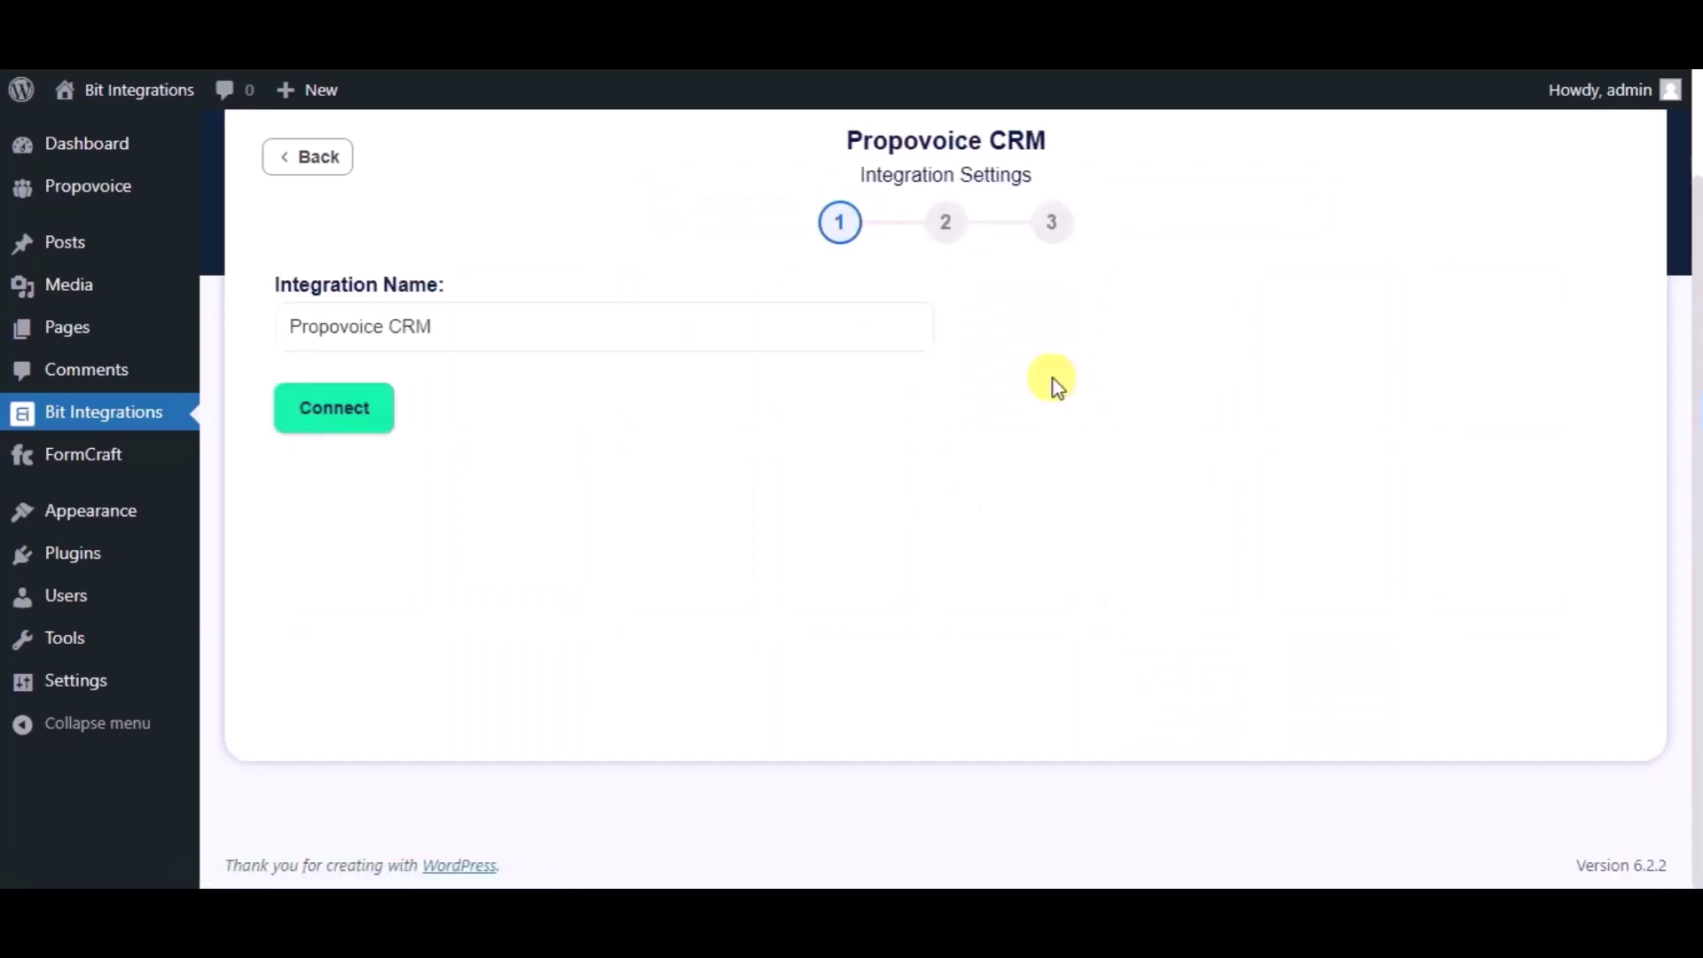
{"action": "triple_click", "coordinate": [739, 324]}
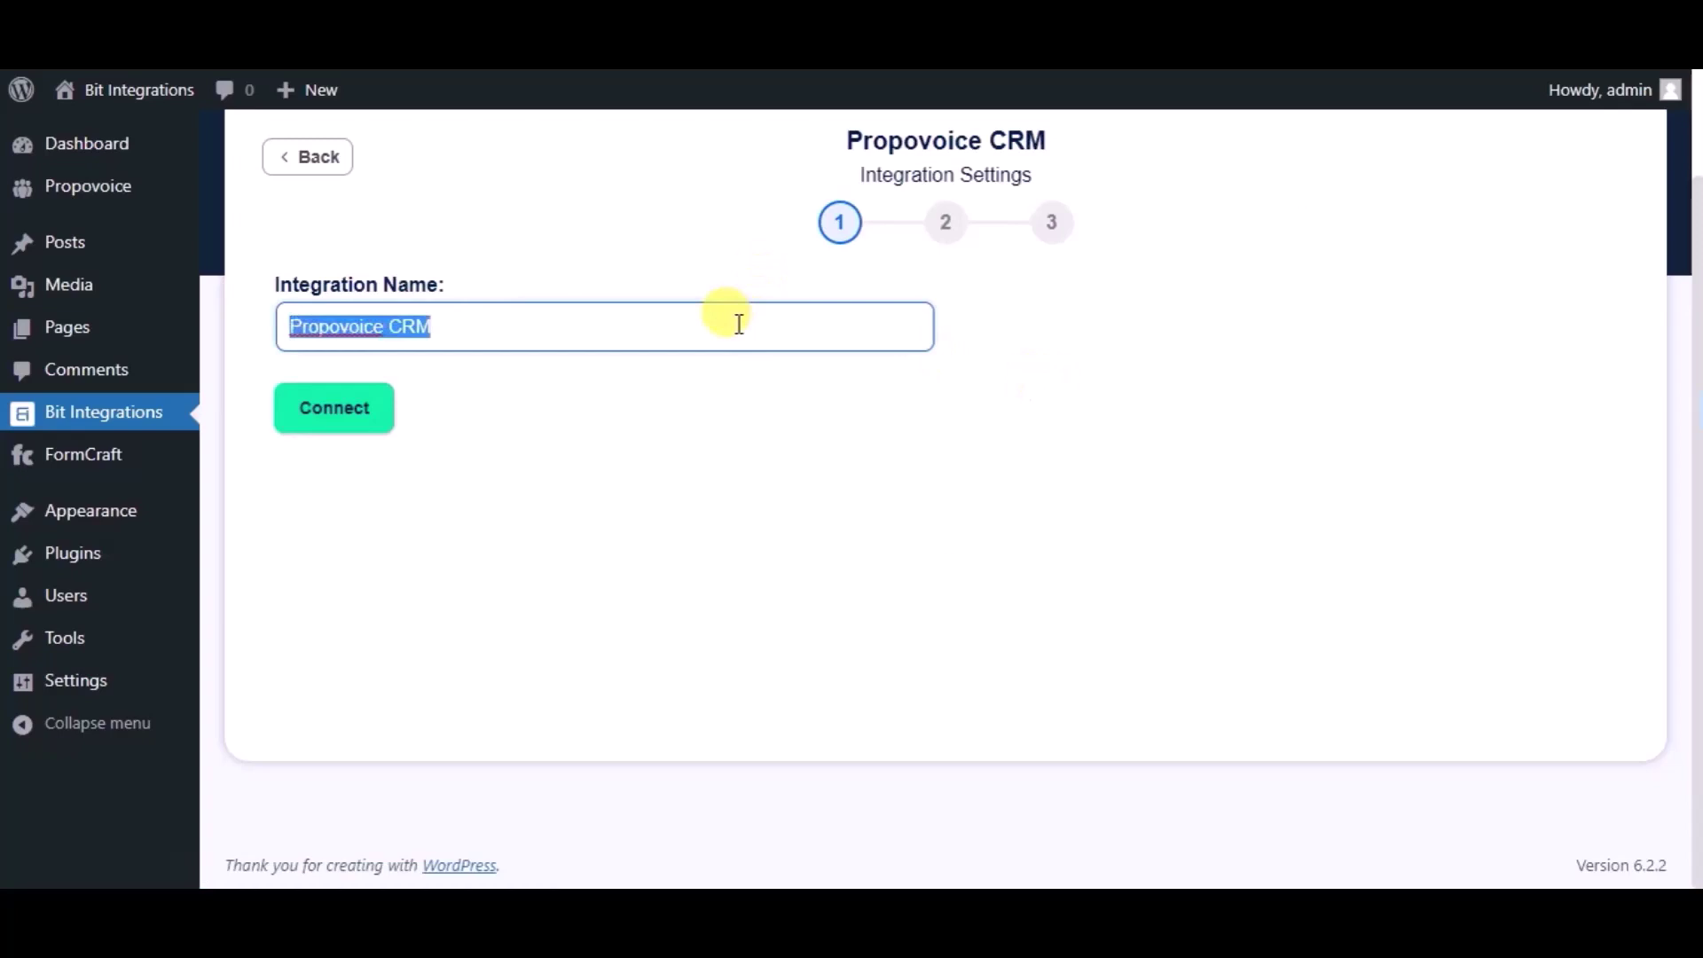
{"action": "type", "text": "Bit "}
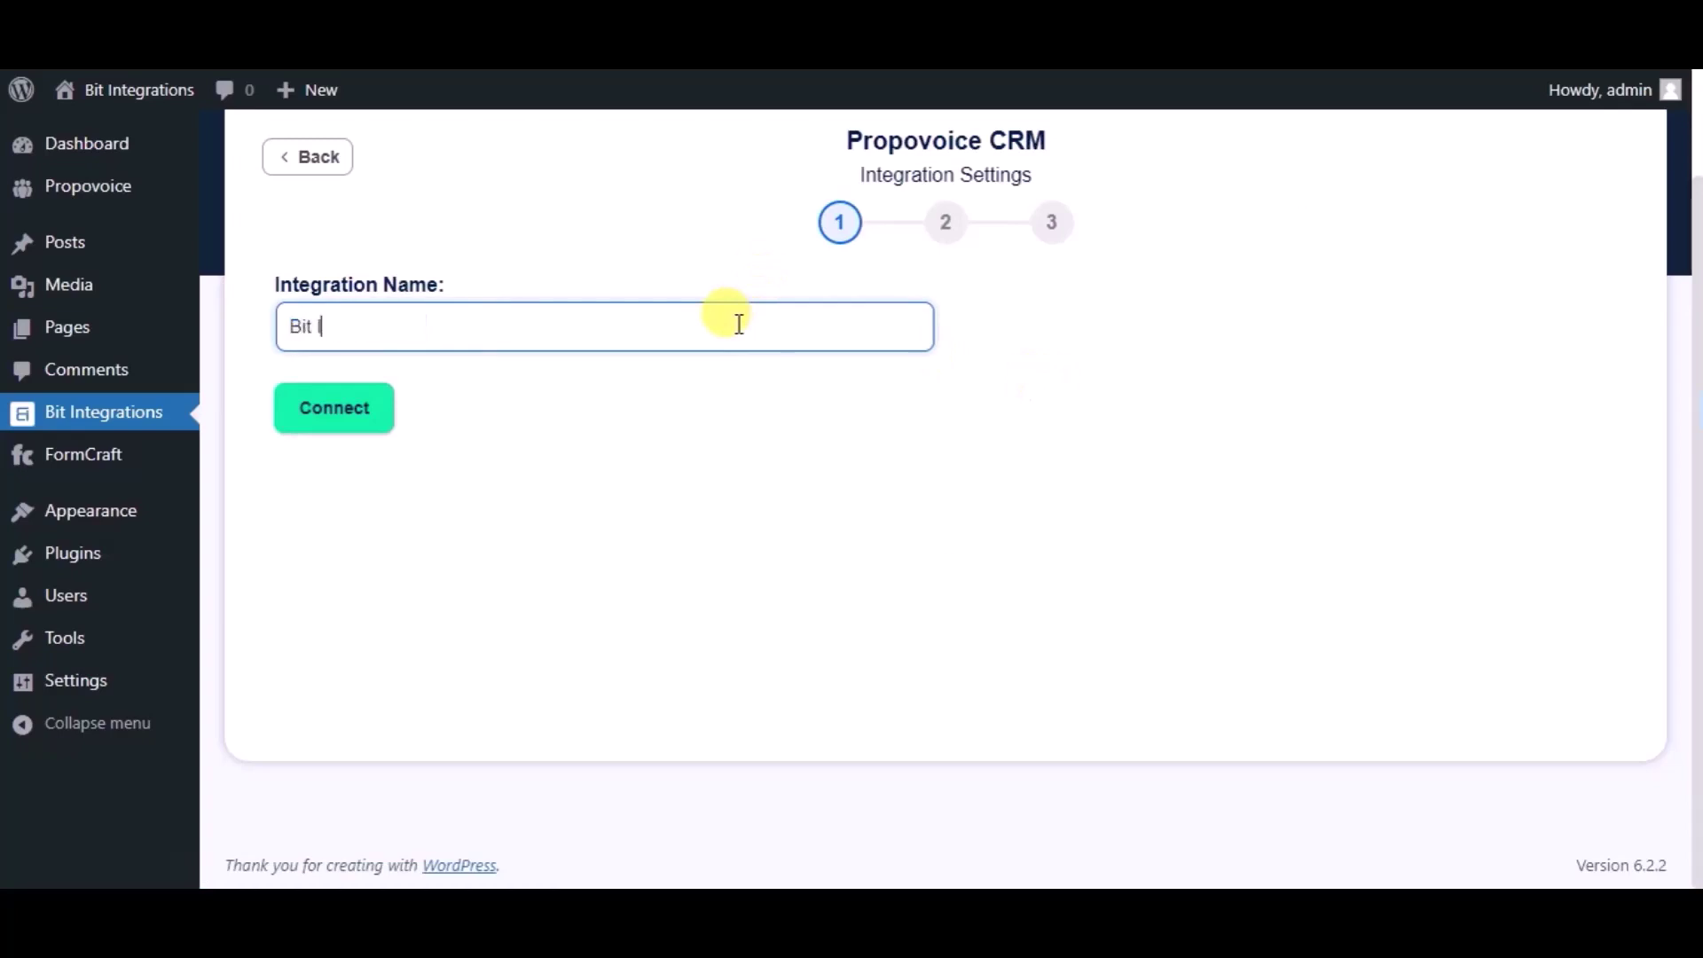
{"action": "type", "text": "Integra"}
{"action": "type", "text": "tions"}
{"action": "left_click", "coordinate": [335, 408]}
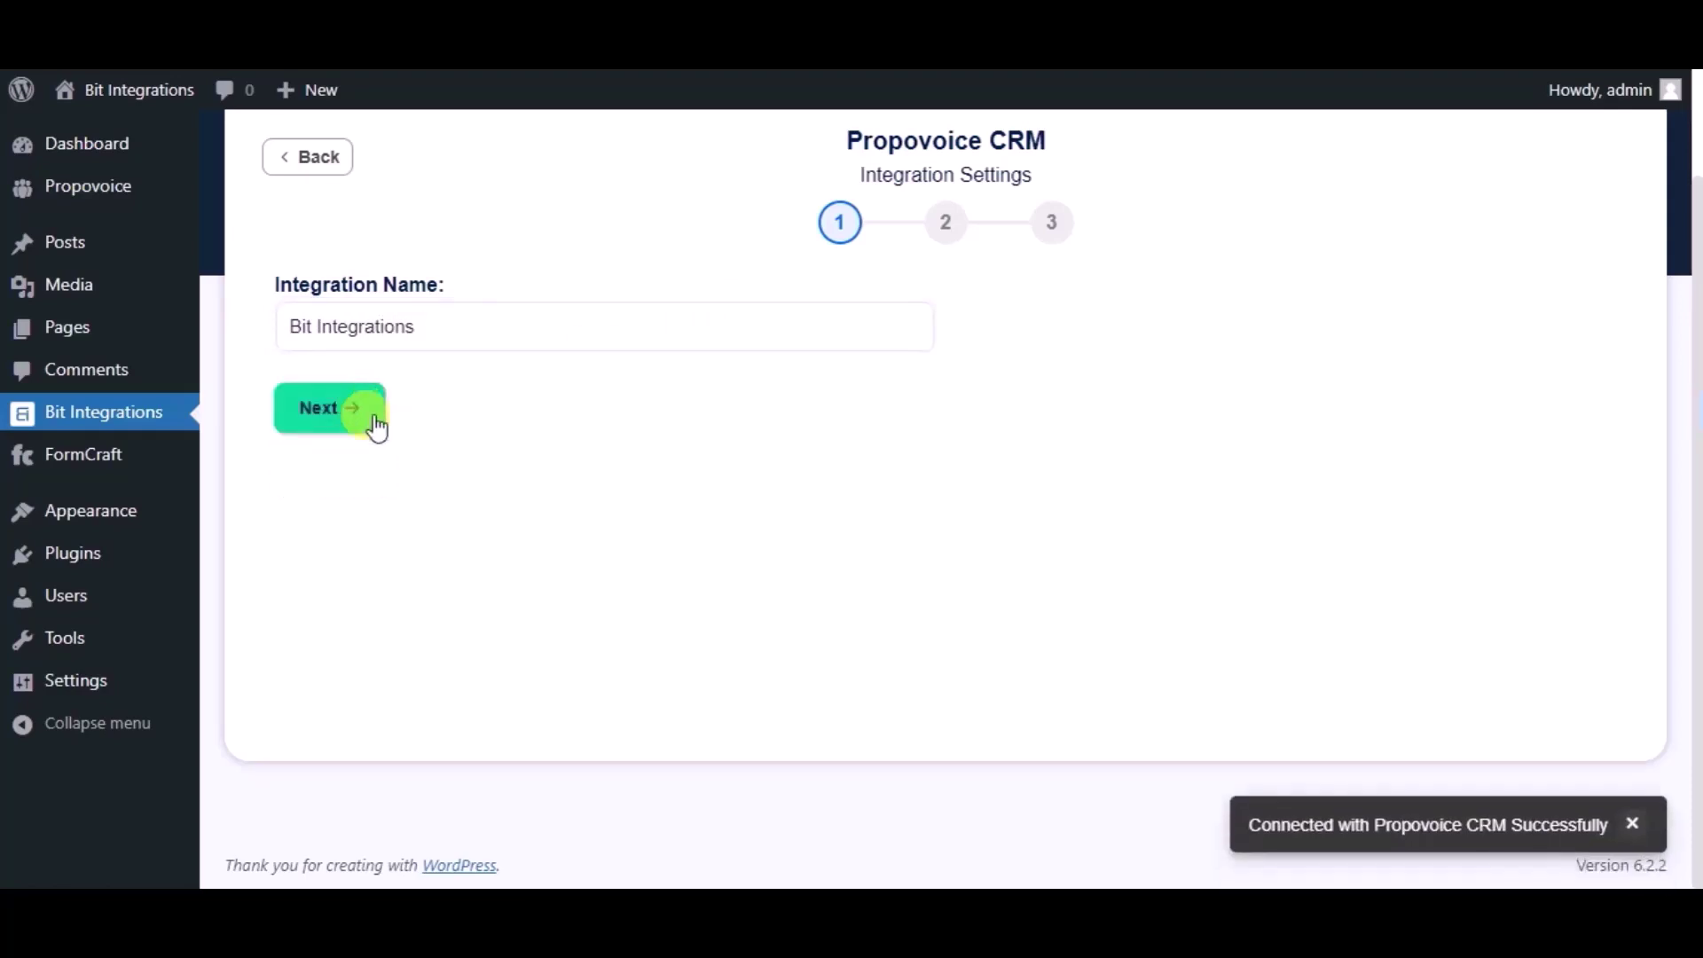
Set the Propovoice CRM action to 'Create lead' on the field mapping step
{"action": "left_click", "coordinate": [357, 416]}
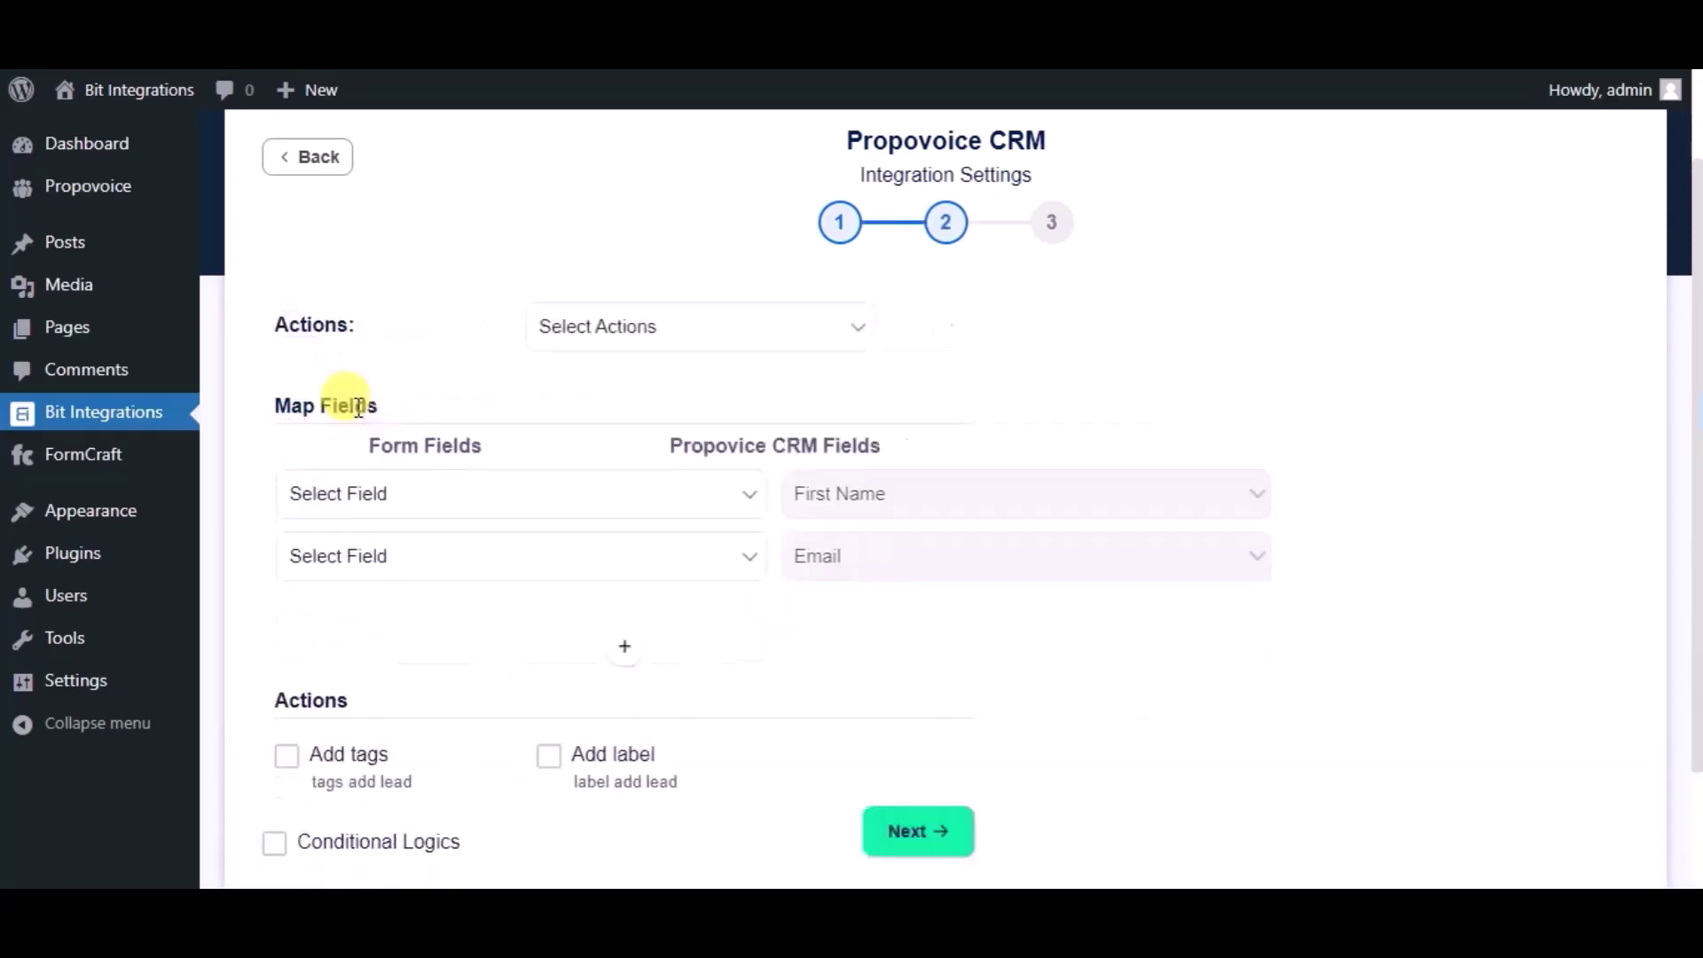
{"action": "left_click", "coordinate": [618, 341]}
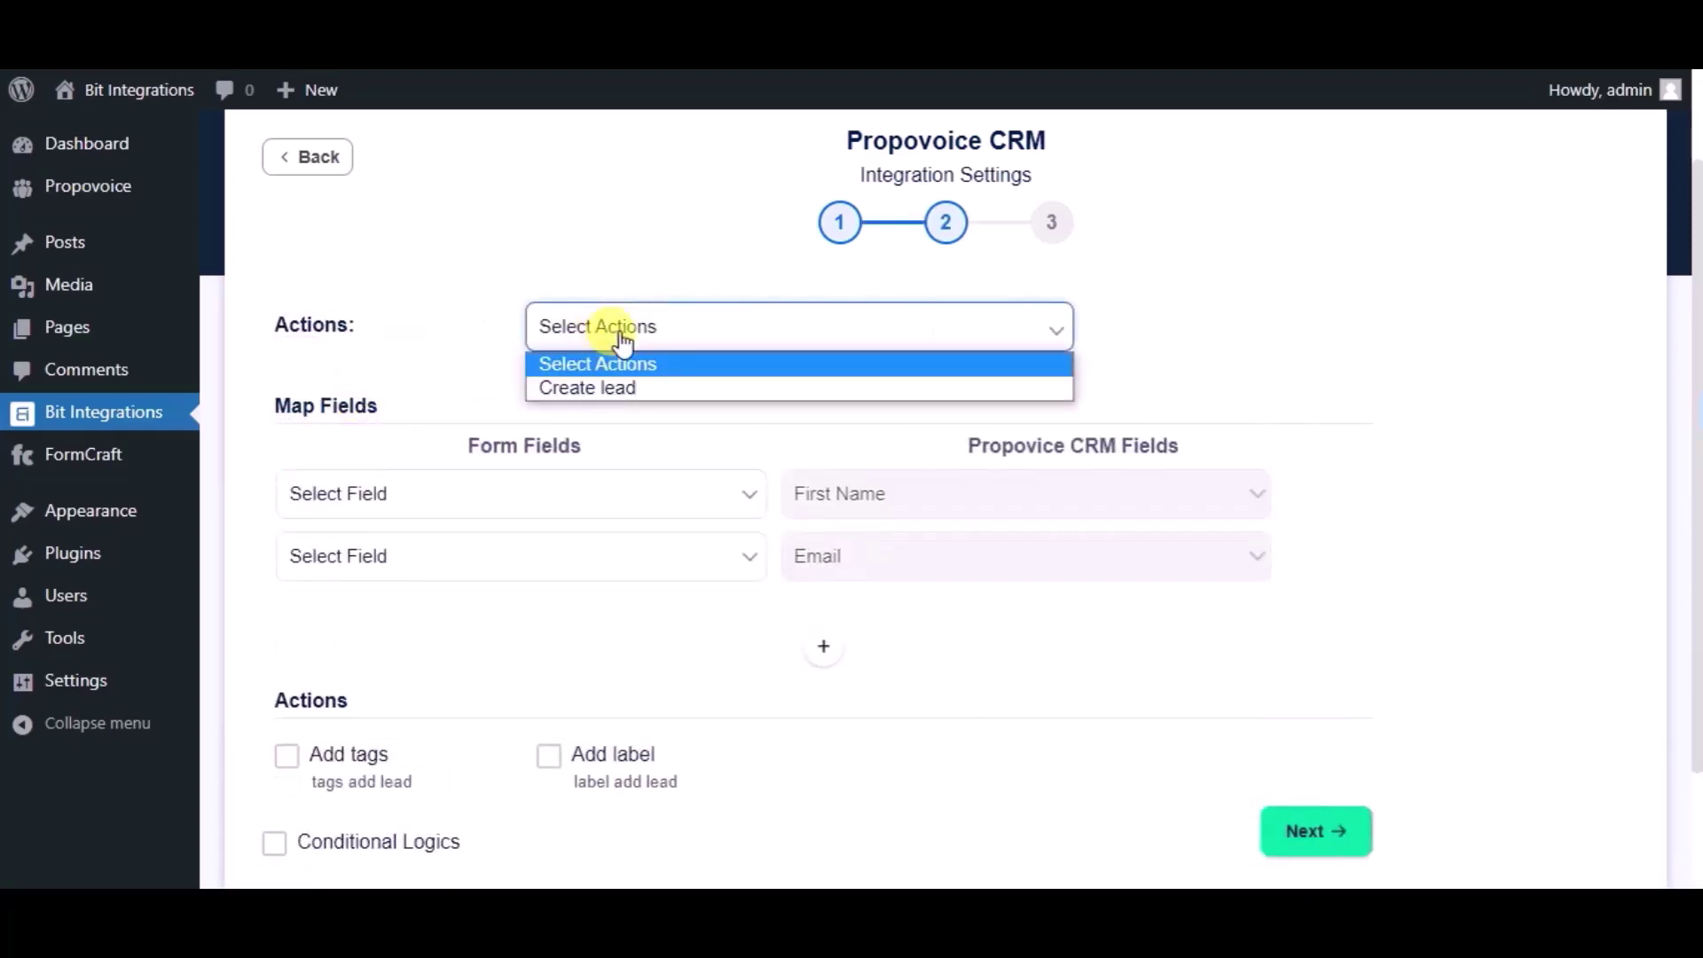
{"action": "left_click", "coordinate": [620, 388]}
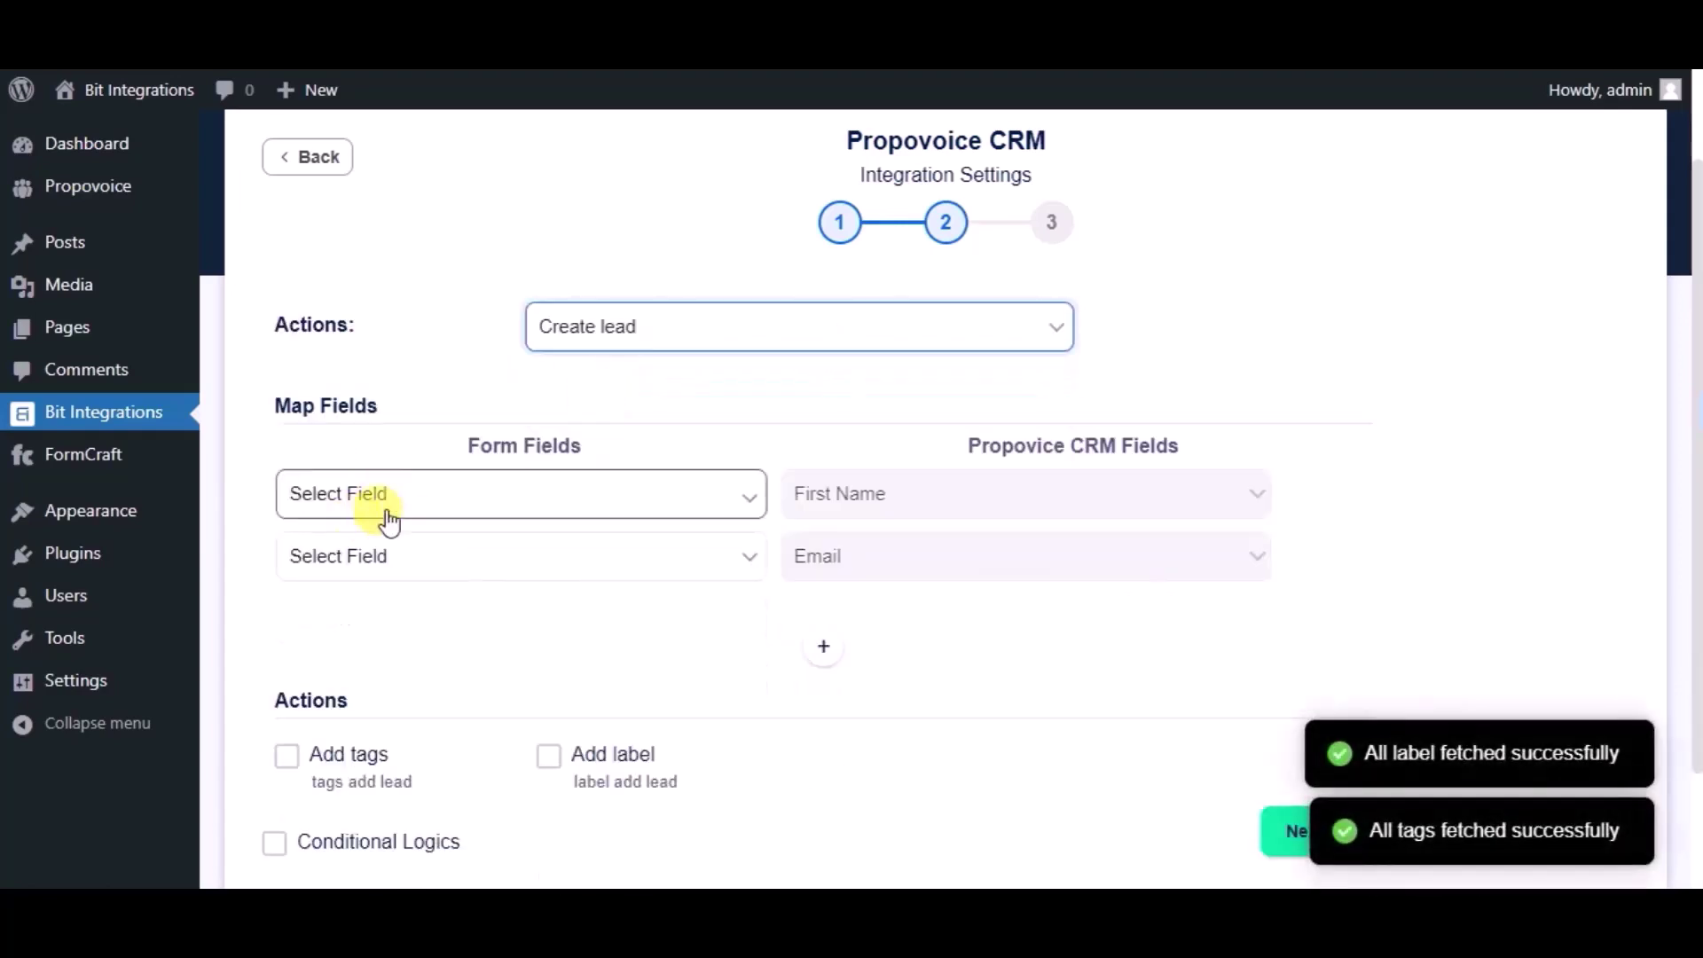
Map the Name field to First Name and Email to Email
{"action": "left_click", "coordinate": [387, 514]}
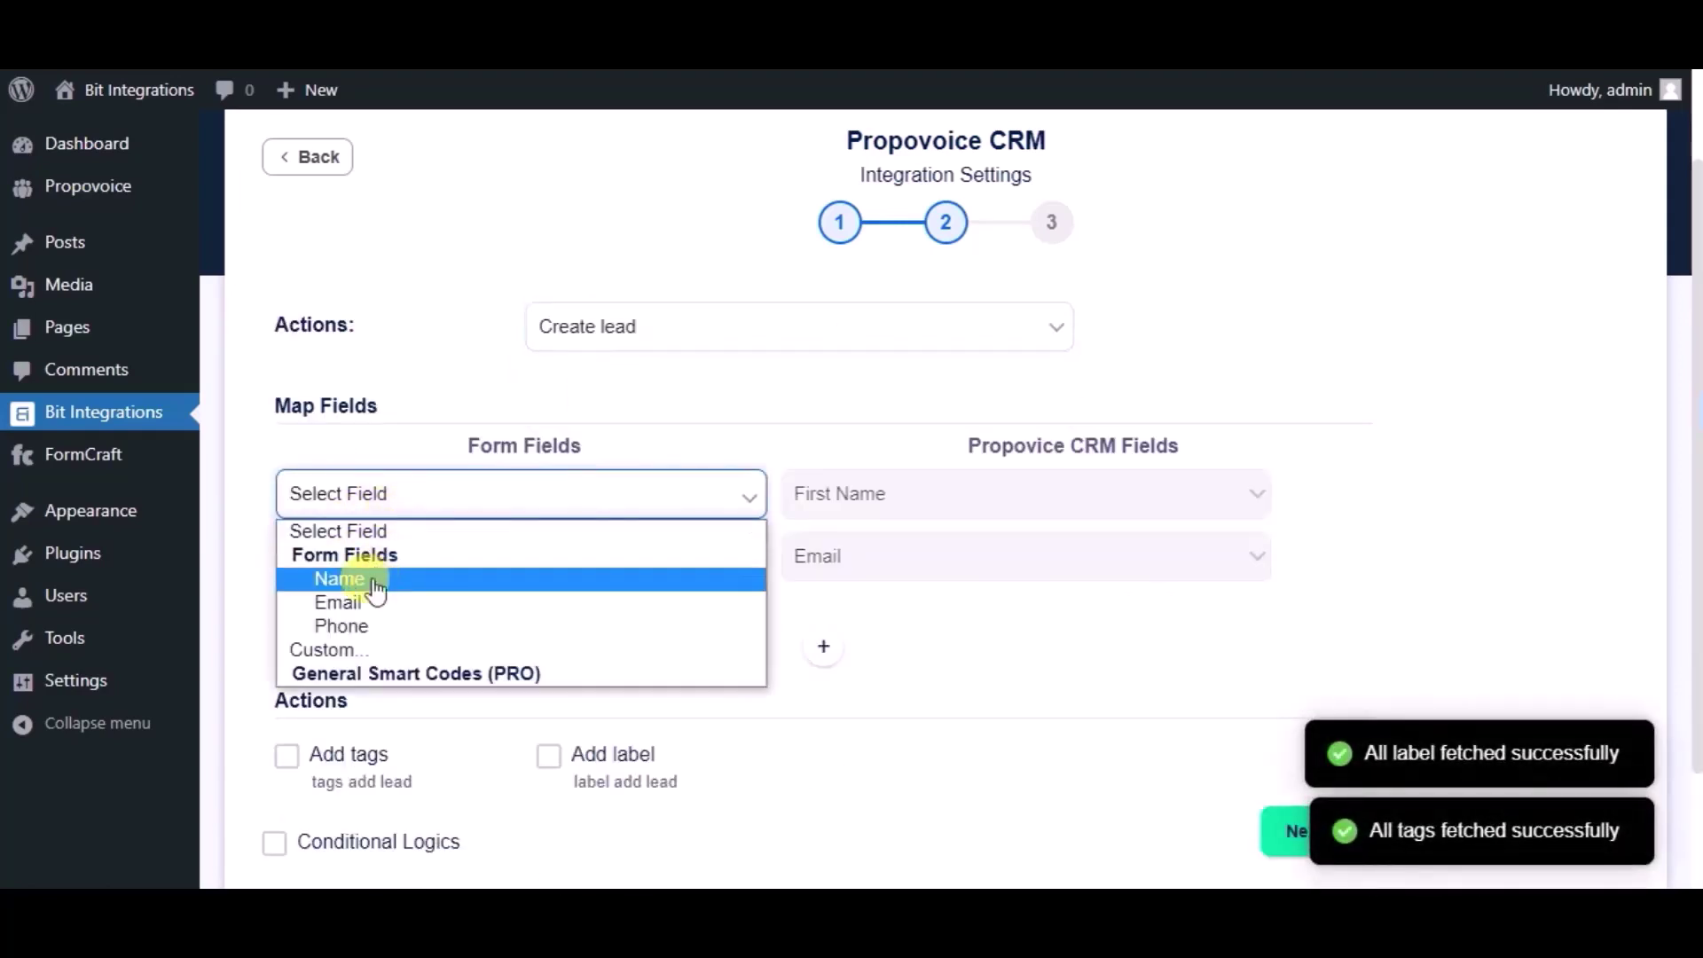
{"action": "left_click", "coordinate": [373, 578]}
{"action": "left_click", "coordinate": [464, 562]}
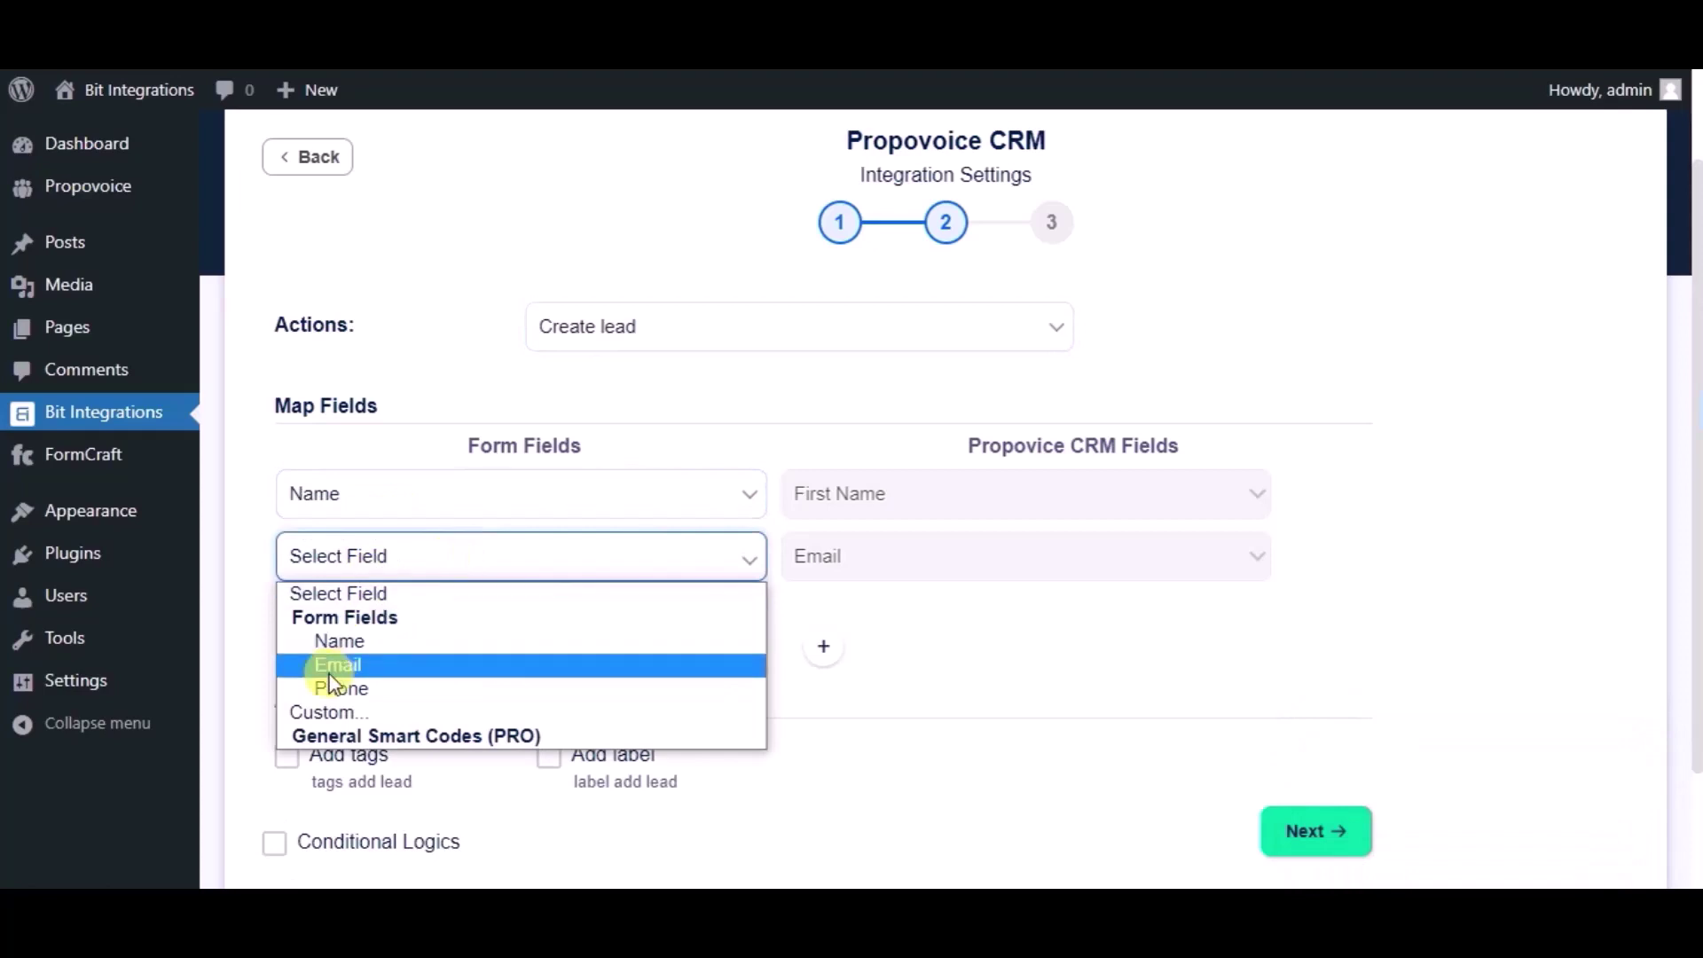
{"action": "left_click", "coordinate": [330, 670]}
{"action": "scroll", "coordinate": [718, 620], "scroll_direction": "down", "scroll_amount": 2}
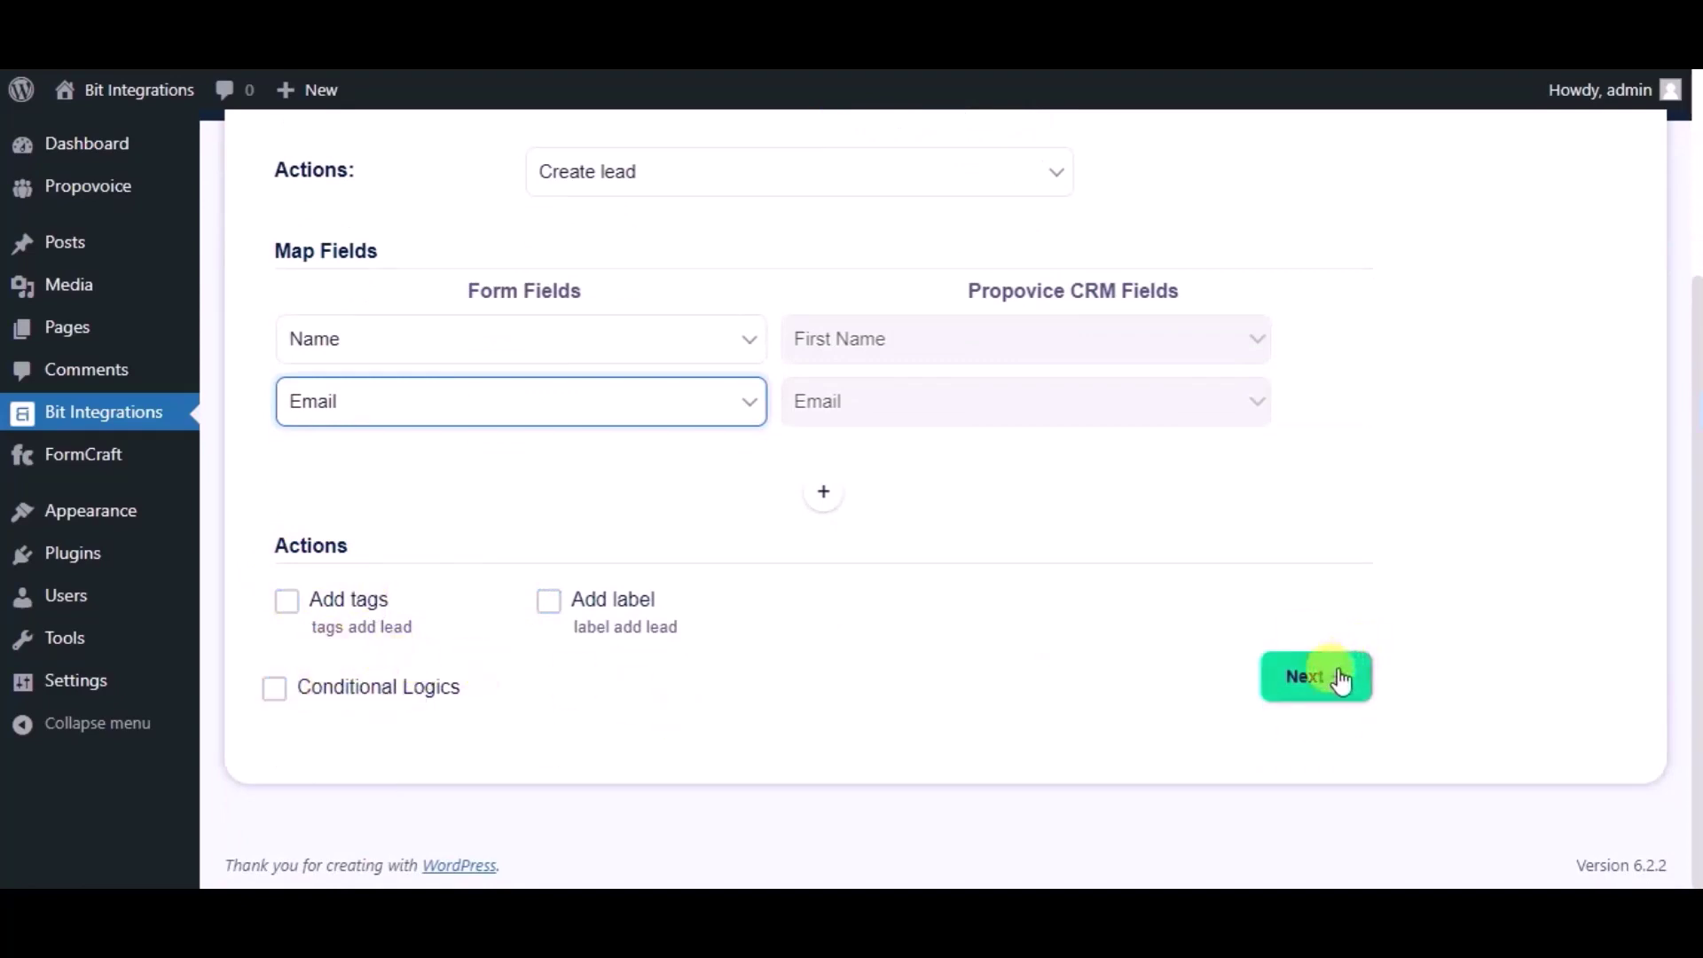
{"action": "left_click", "coordinate": [1336, 678]}
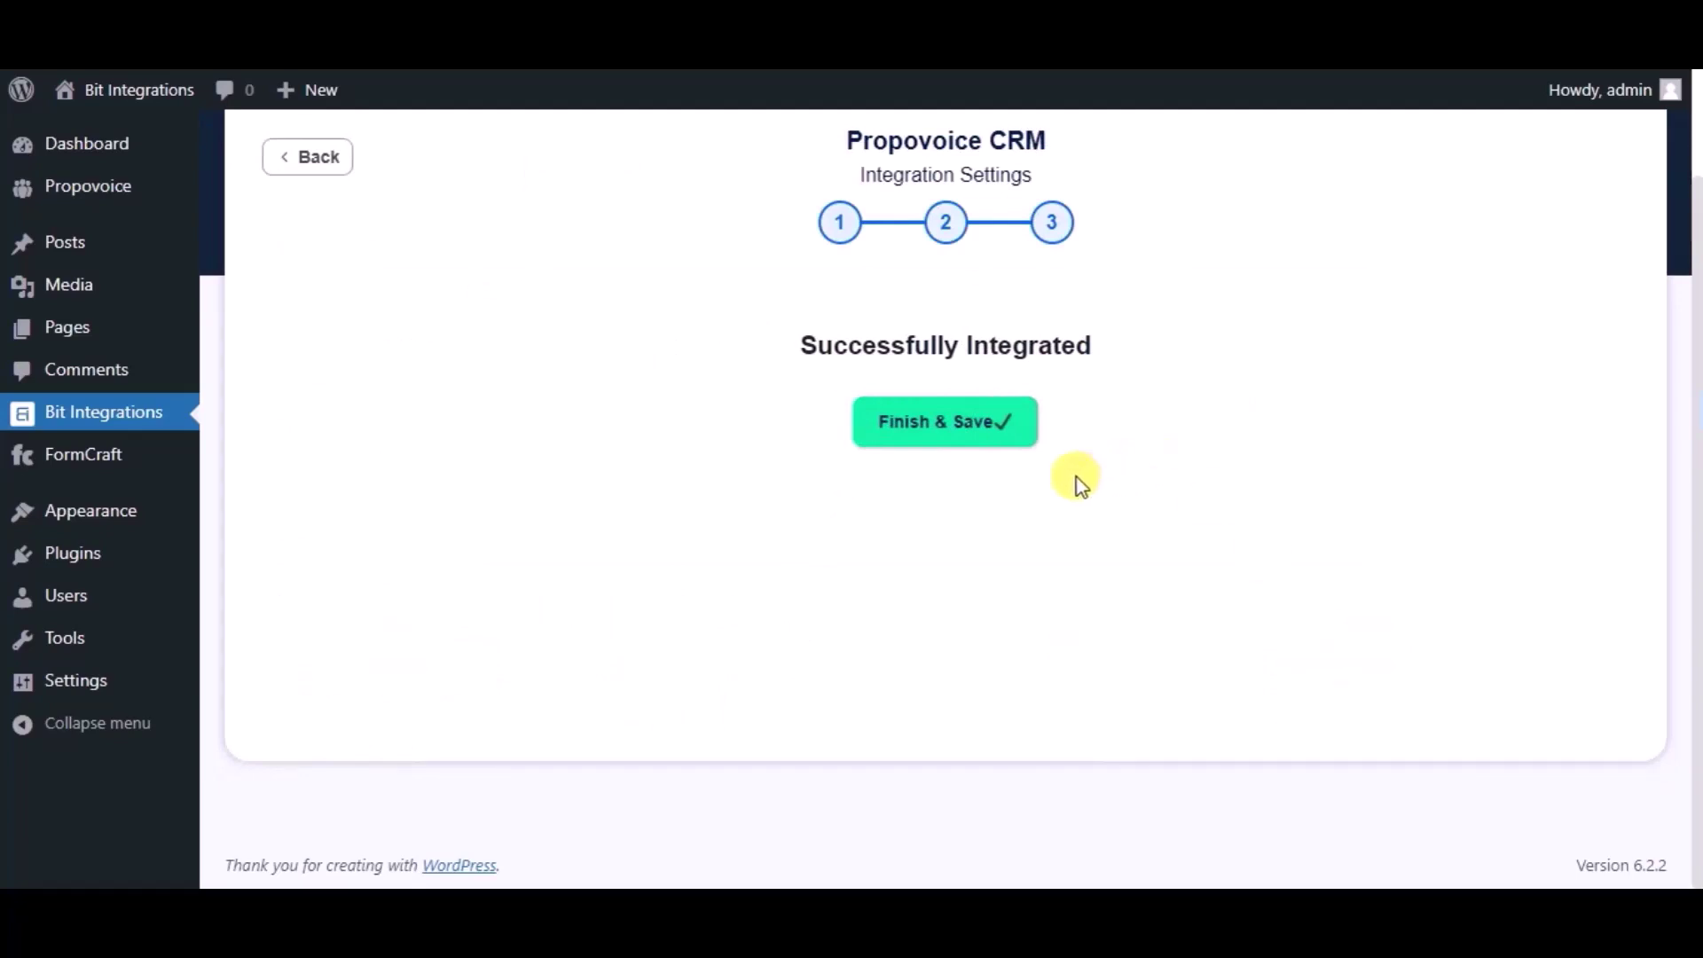
Save the integration, then submit the test form as 'Bit Integrations' with phone 444555666
{"action": "left_click", "coordinate": [931, 418]}
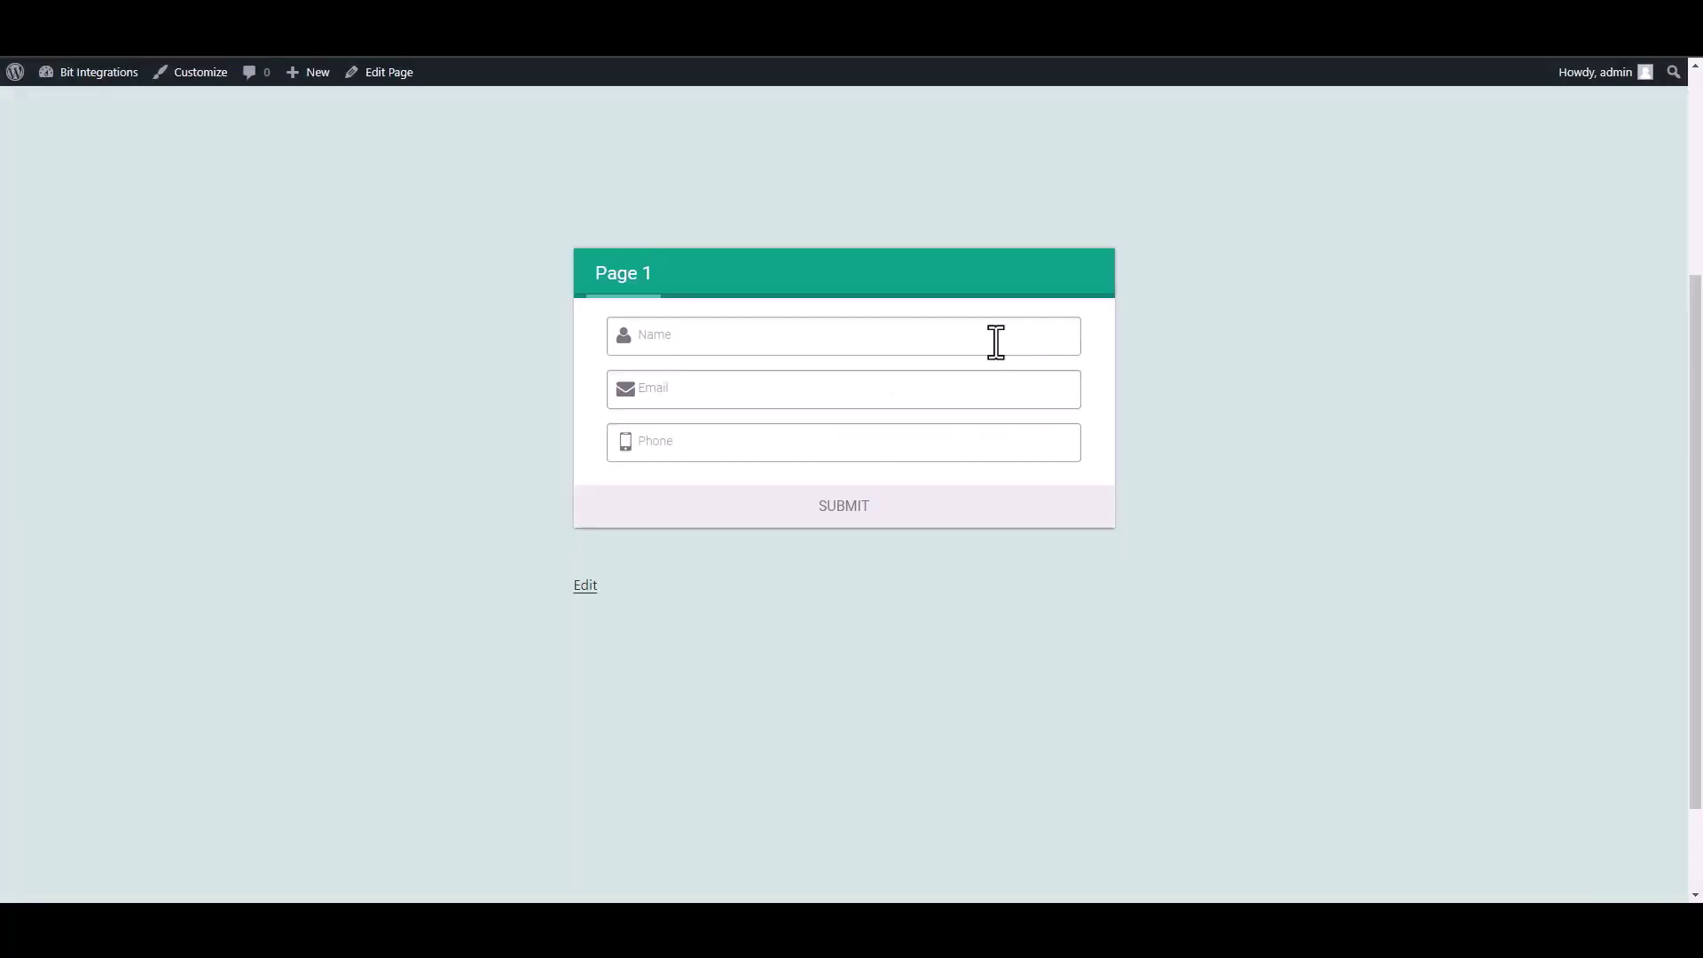
{"action": "left_click", "coordinate": [995, 341]}
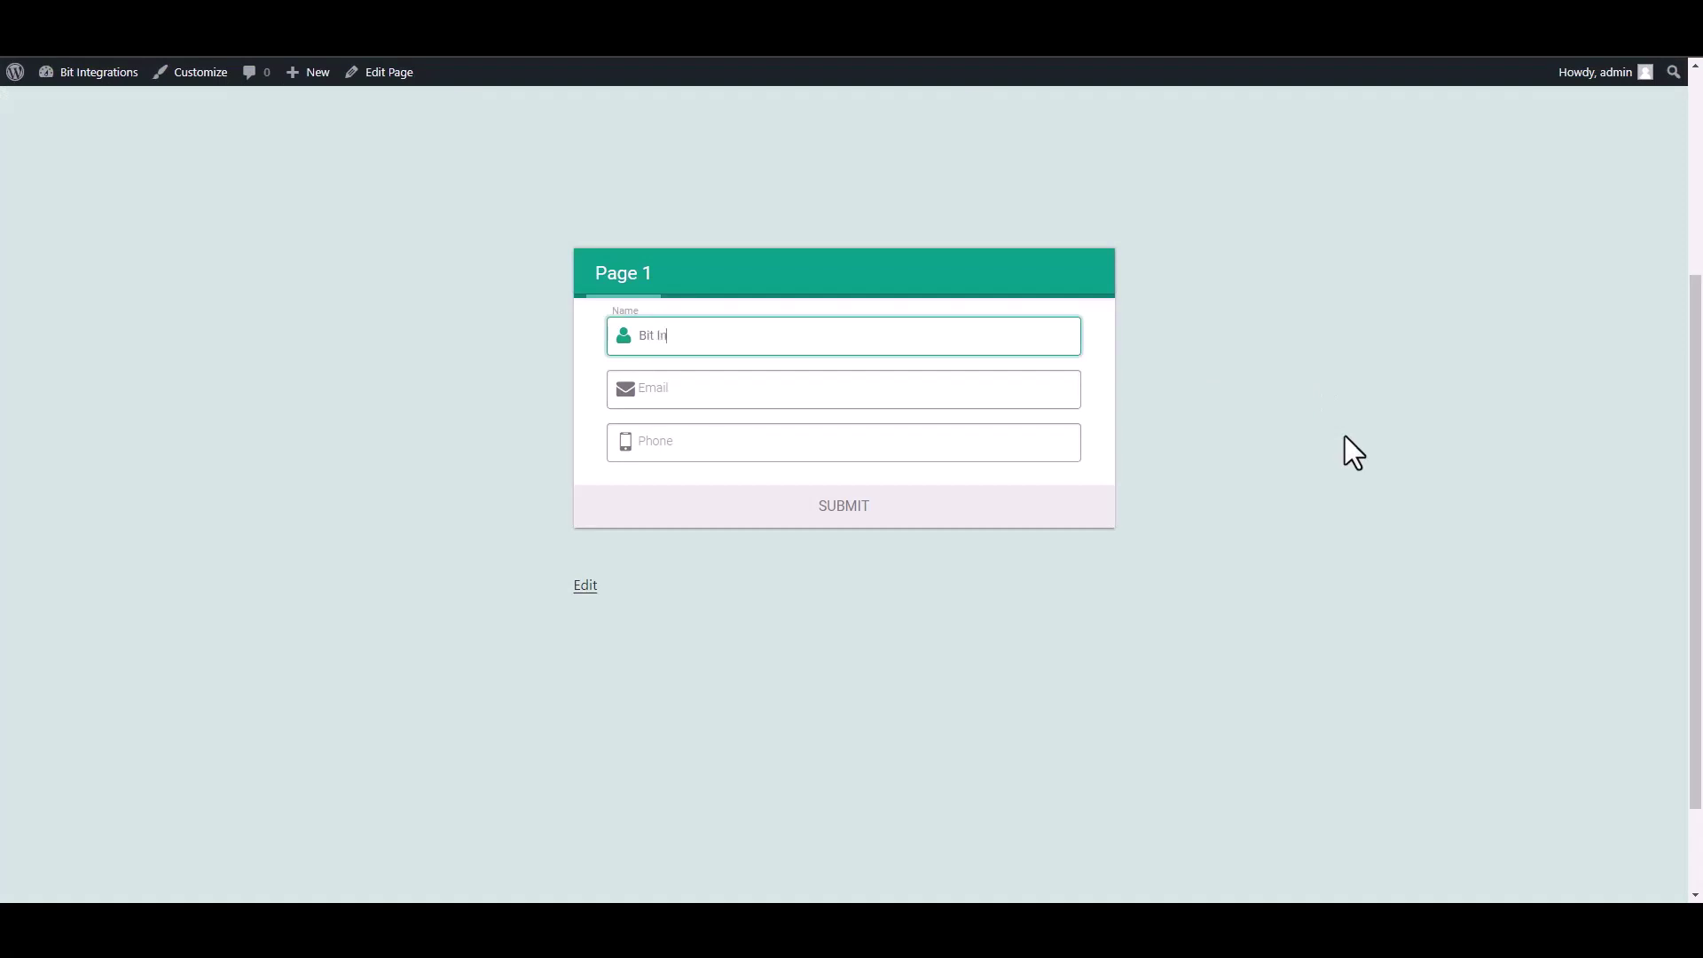
{"action": "type", "text": "tegrations"}
{"action": "key", "text": "Tab"}
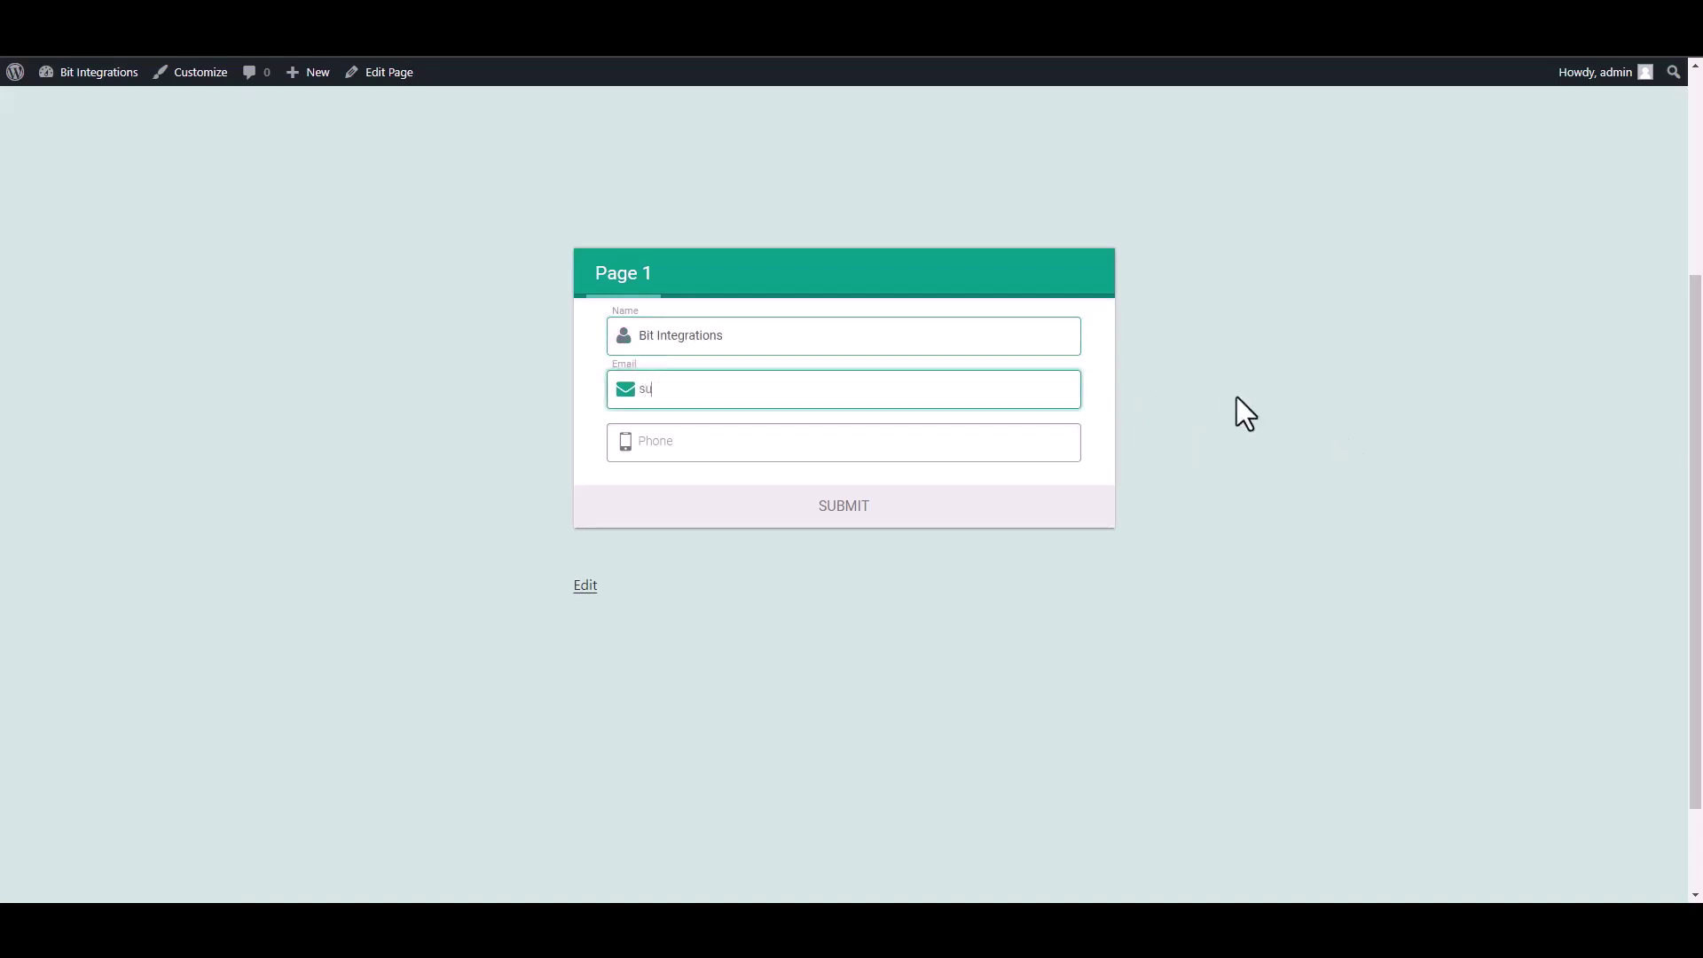
{"action": "left_click", "coordinate": [1053, 440]}
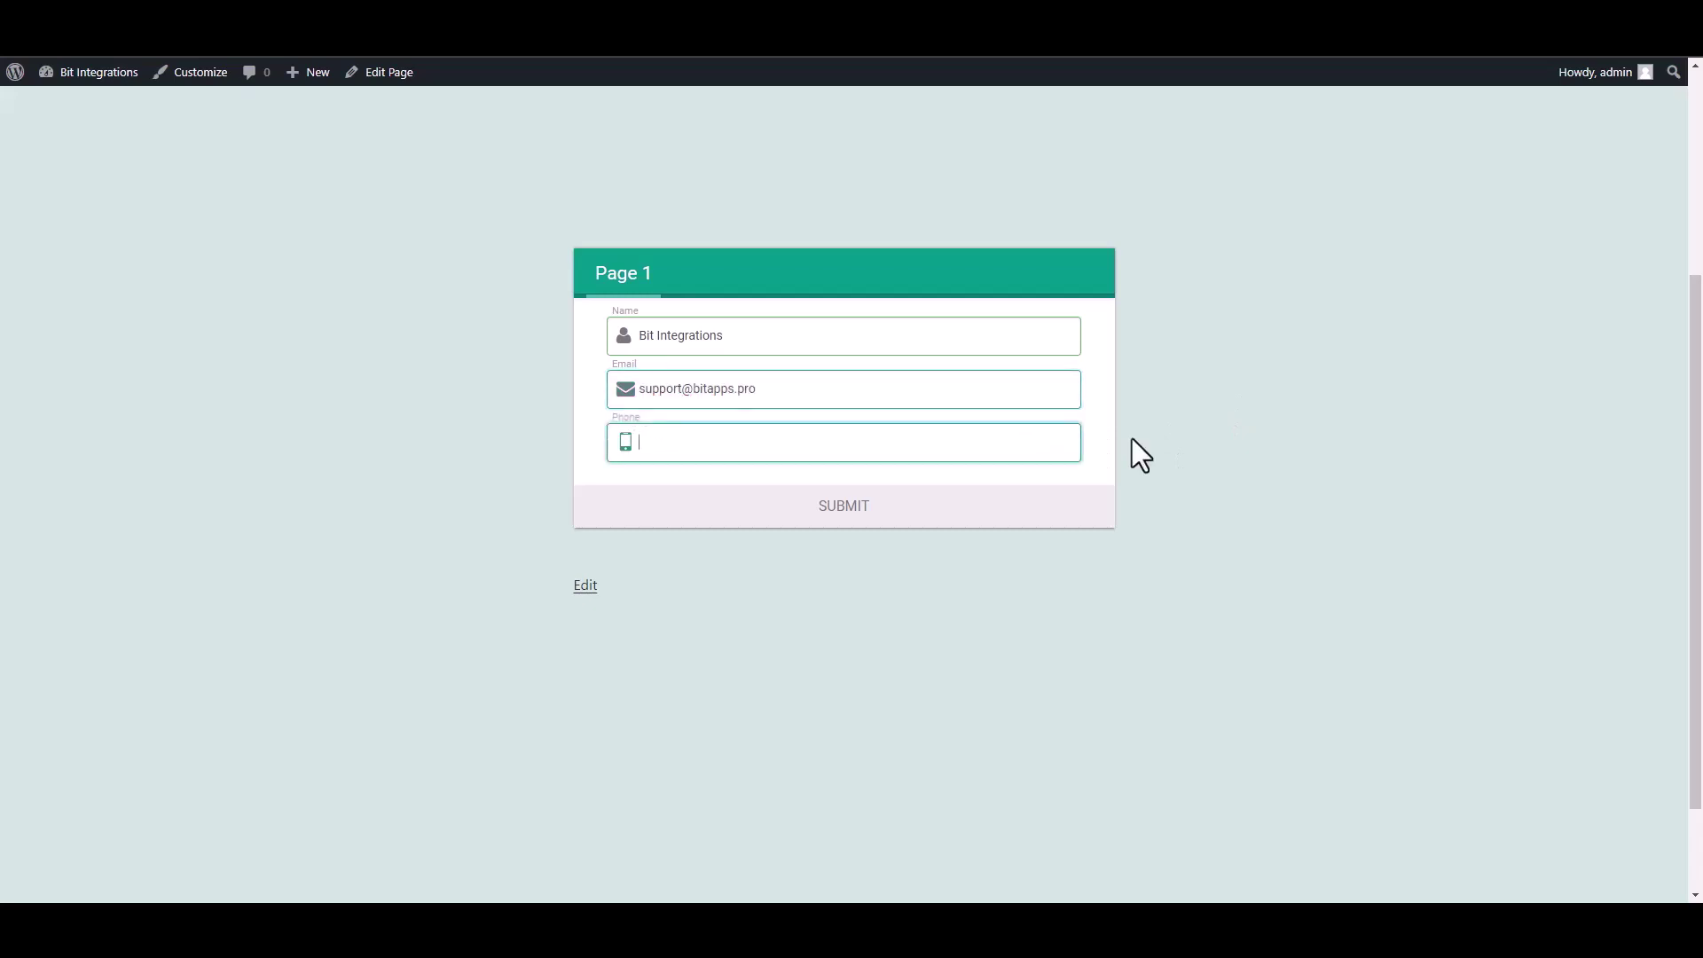
{"action": "type", "text": "444"}
{"action": "type", "text": "555666"}
{"action": "left_click", "coordinate": [1053, 512]}
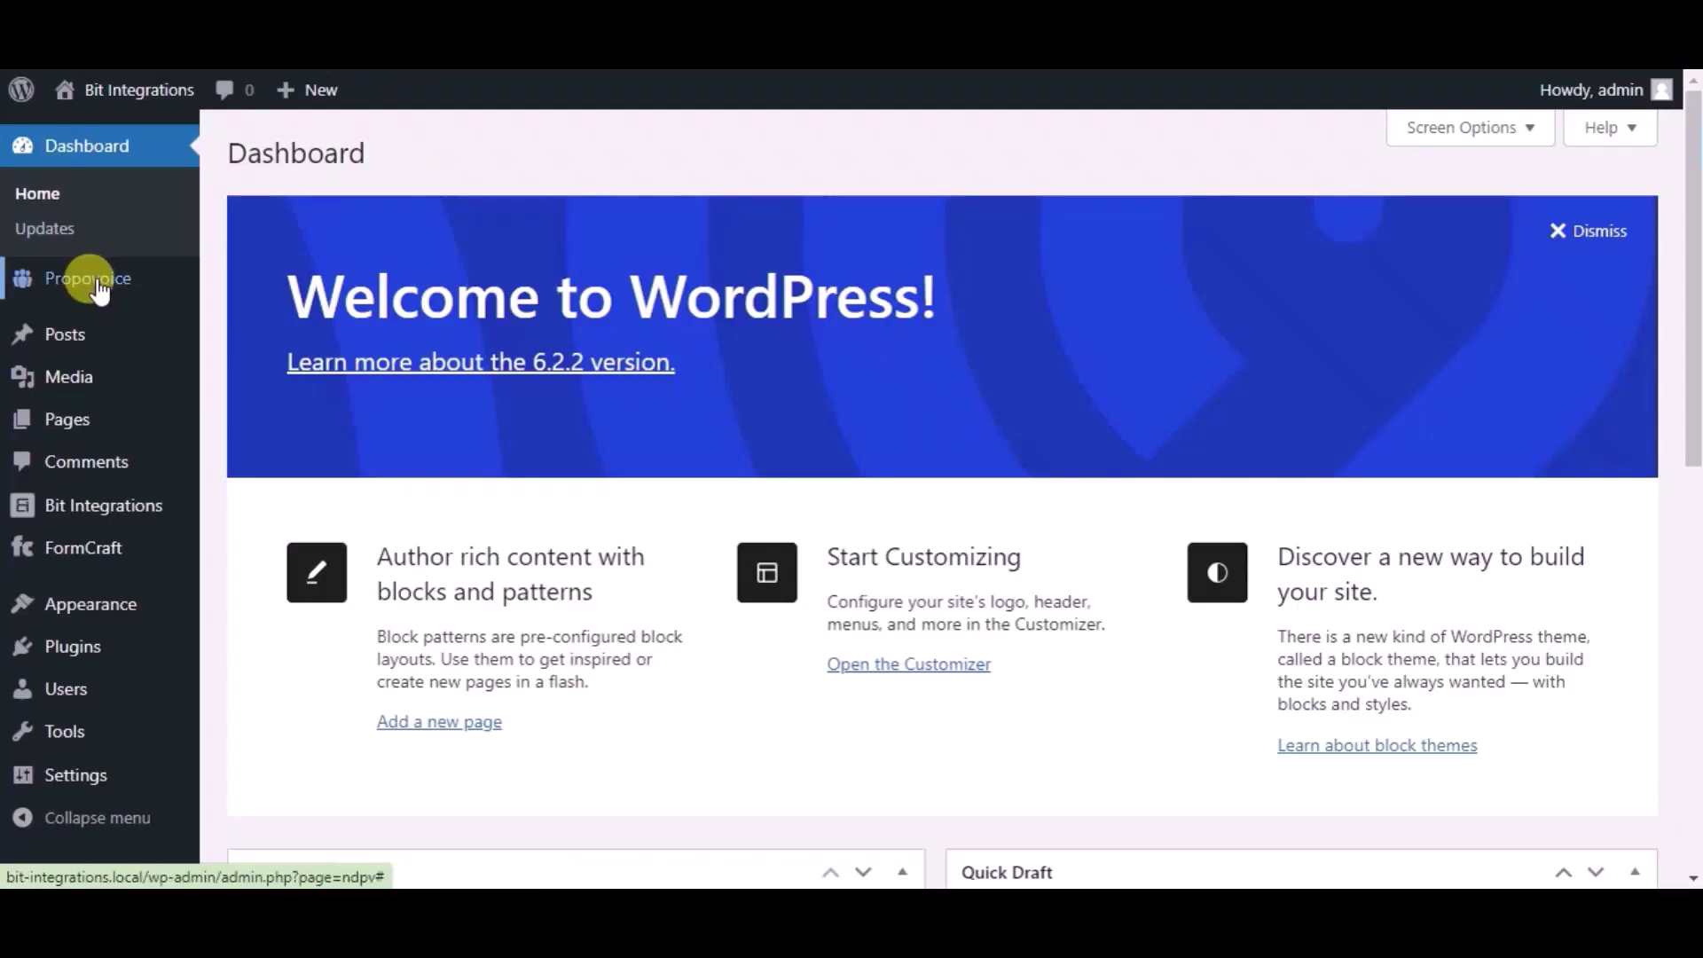
{"action": "left_click", "coordinate": [95, 289]}
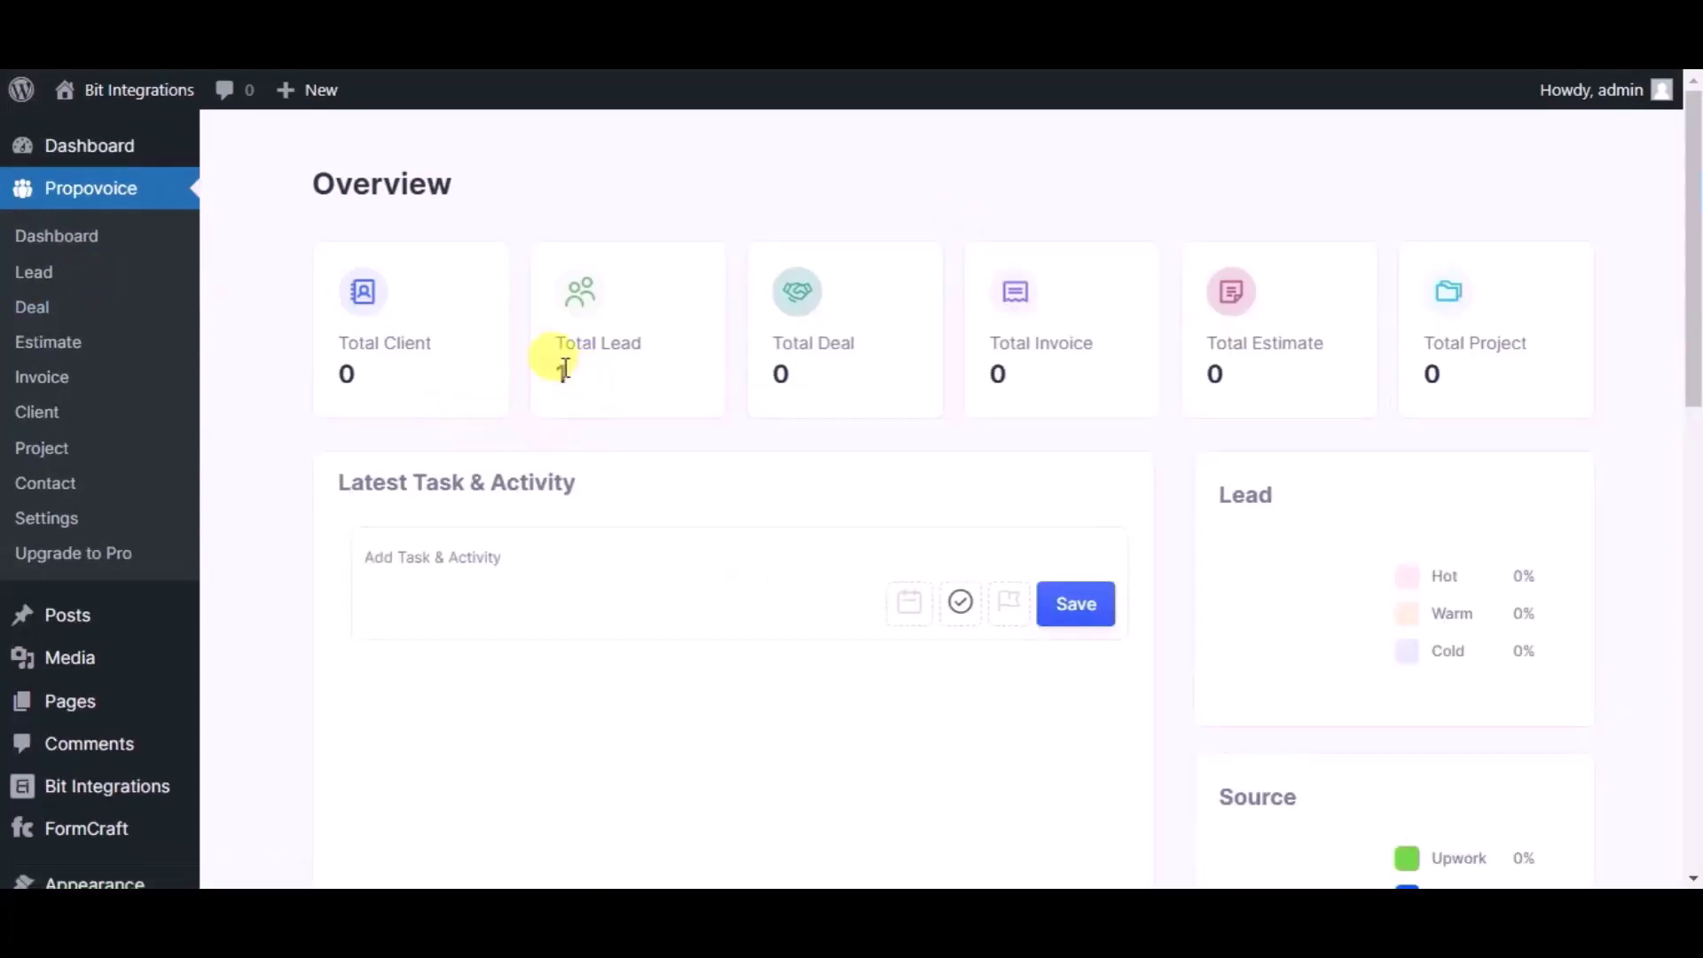
{"action": "left_click", "coordinate": [29, 270]}
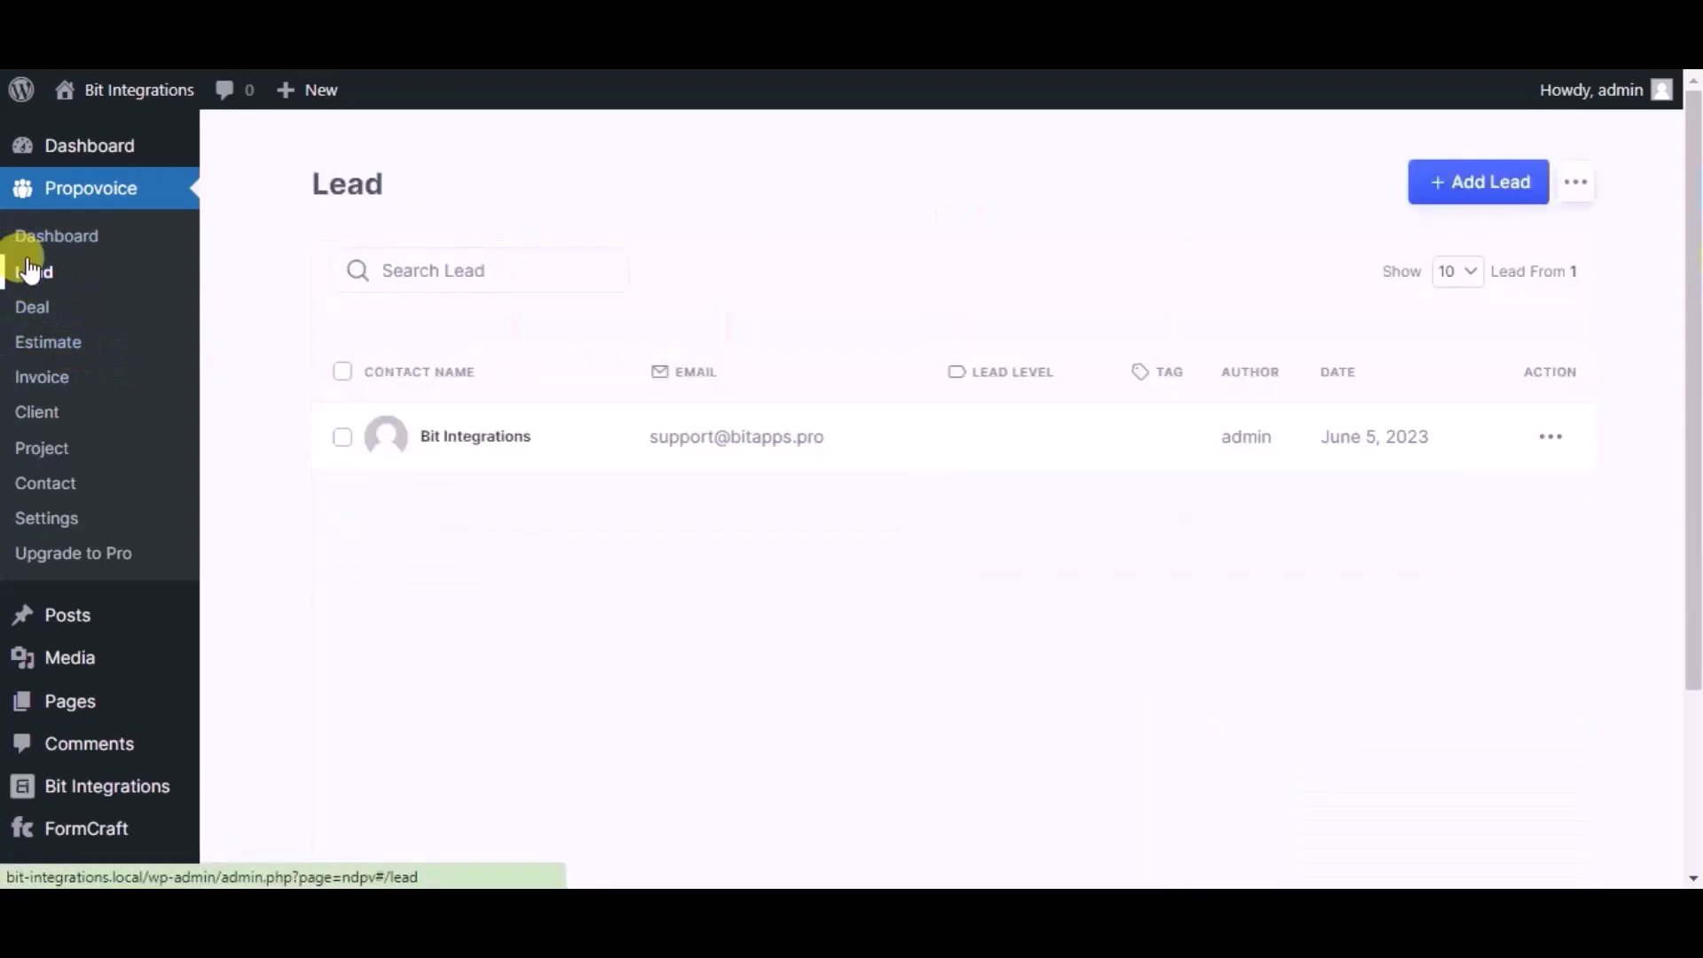